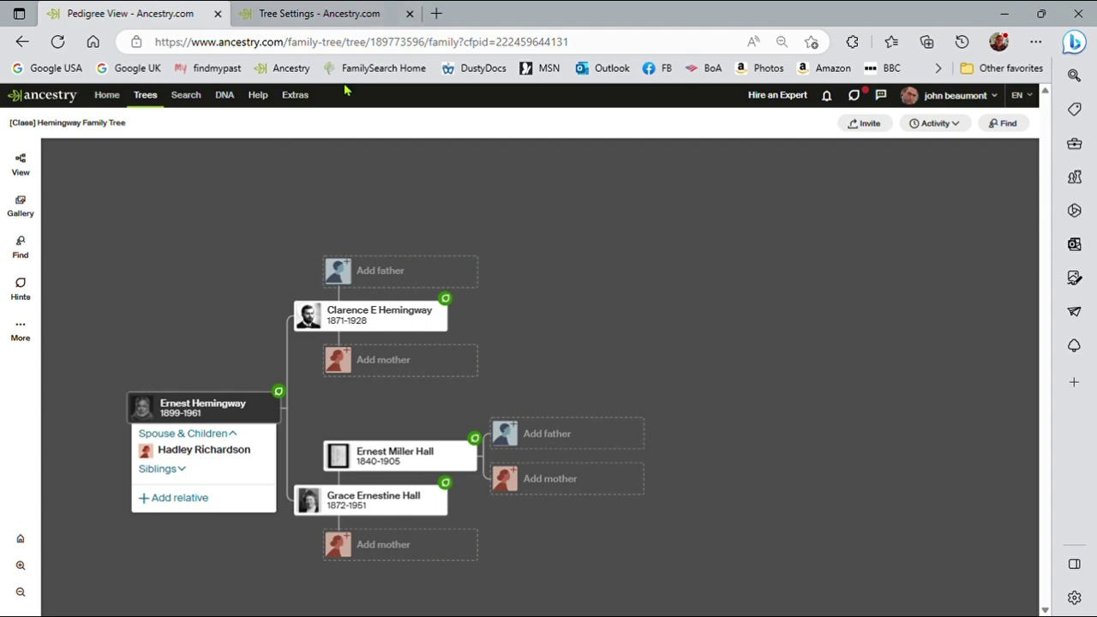
# Step: Look over Tree Settings, then check the Hemingway tree's record hints list
pyautogui.click(343, 13)
pyautogui.scroll(-6, 338, 303)
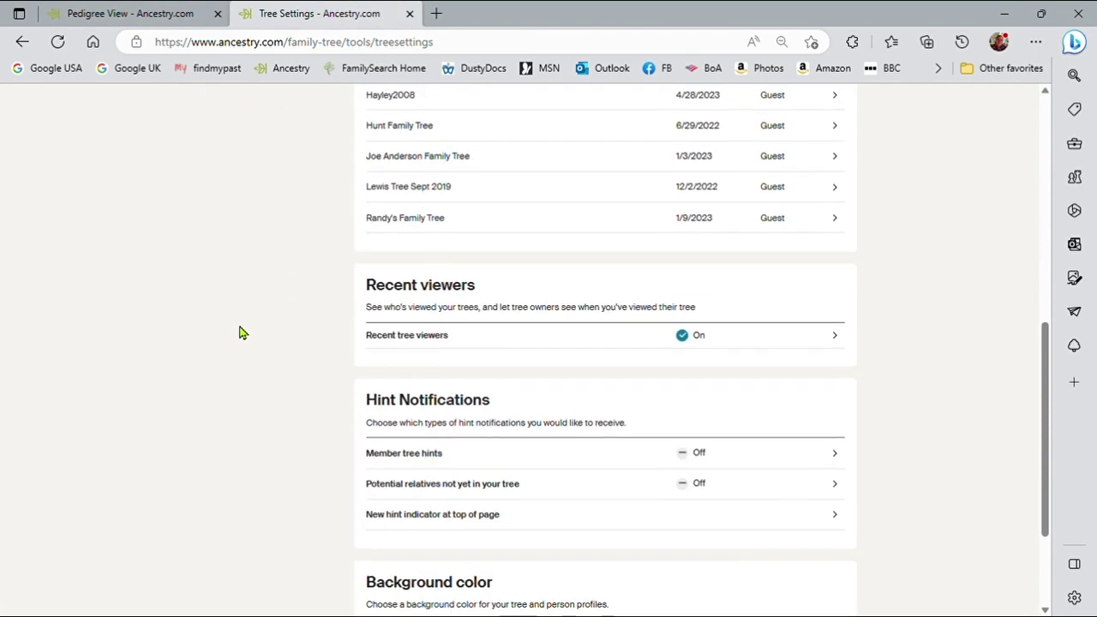
pyautogui.scroll(-1, 240, 333)
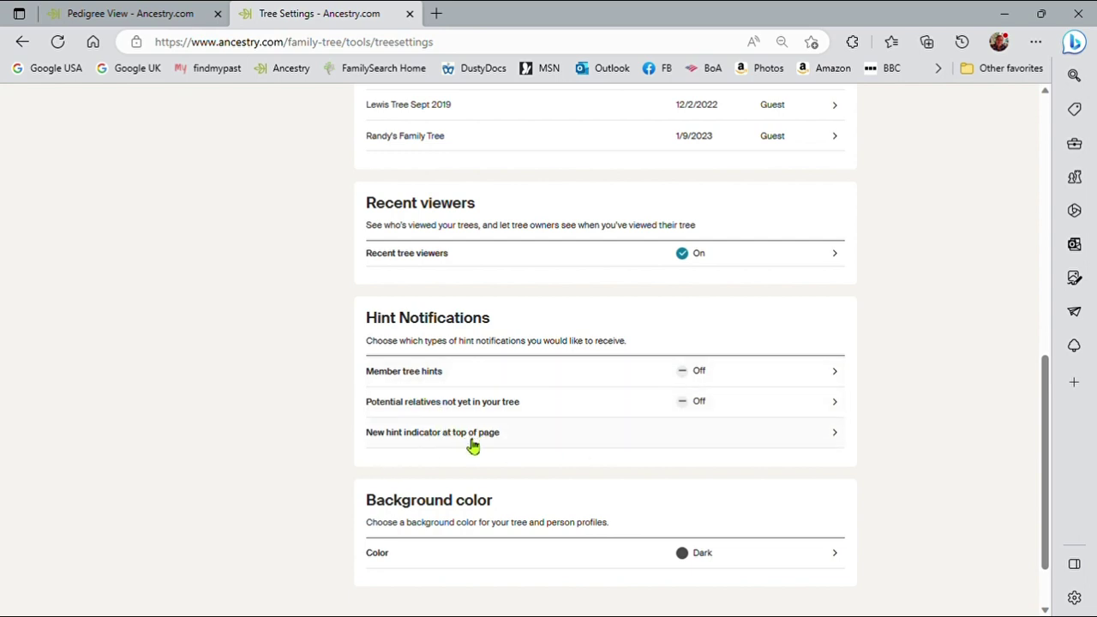
pyautogui.click(147, 13)
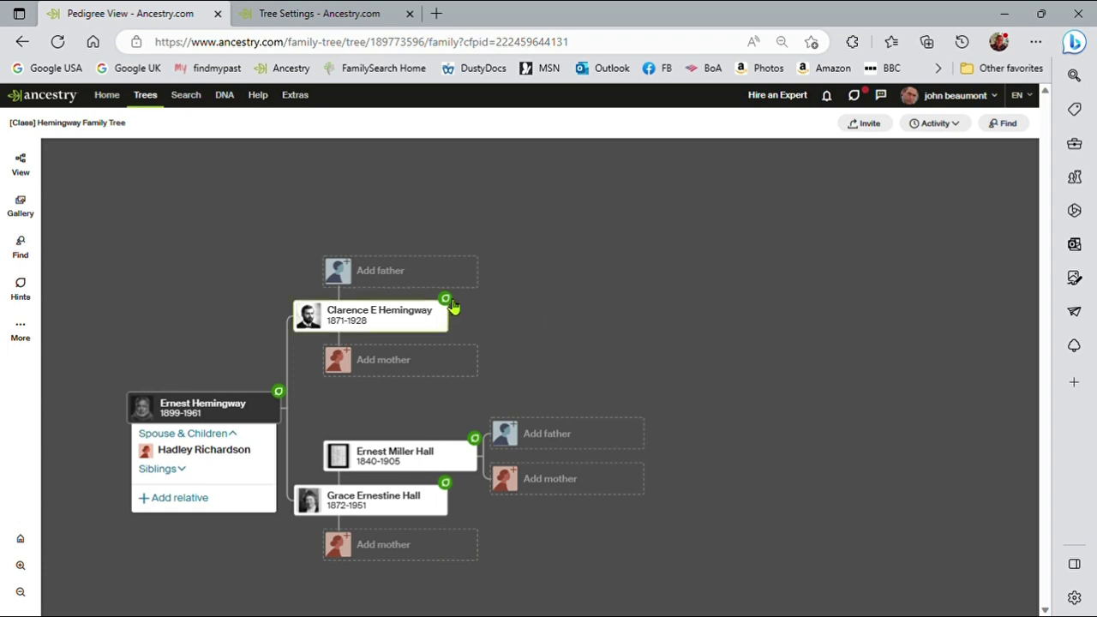
pyautogui.click(861, 101)
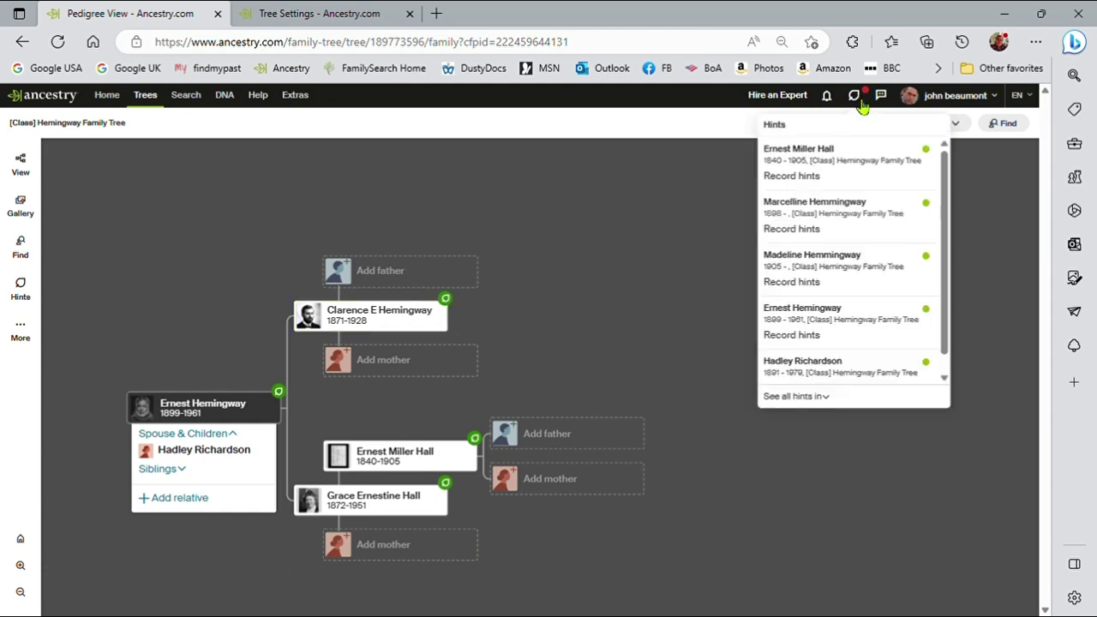
pyautogui.click(688, 432)
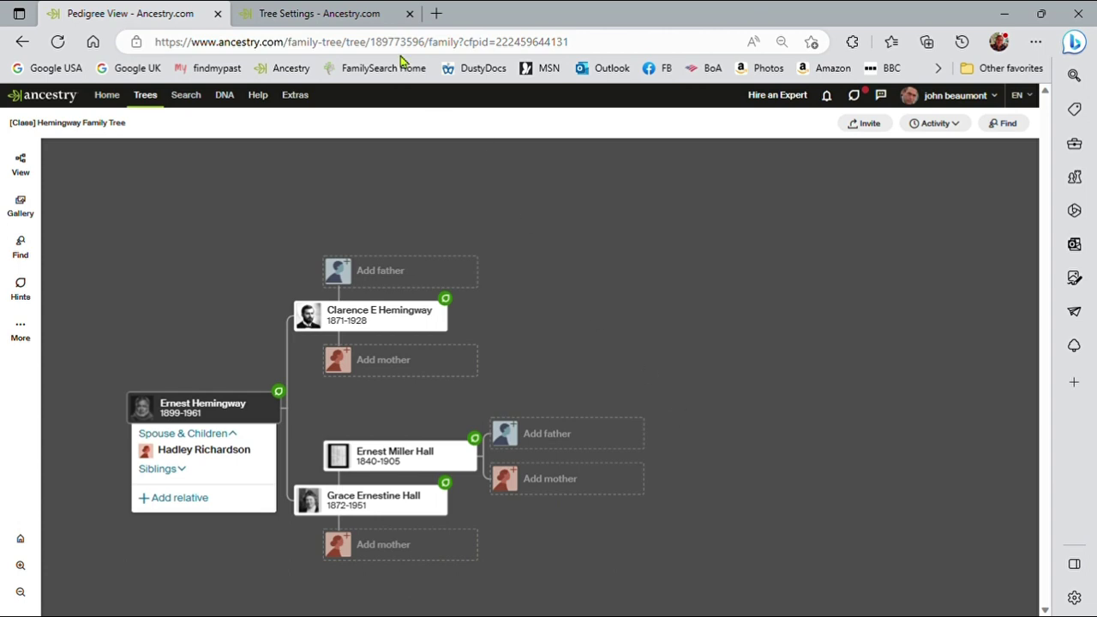
# Step: Uncheck [Class] Hemingway Family Tree under 'New hint indicator at top of page' and save
pyautogui.click(282, 13)
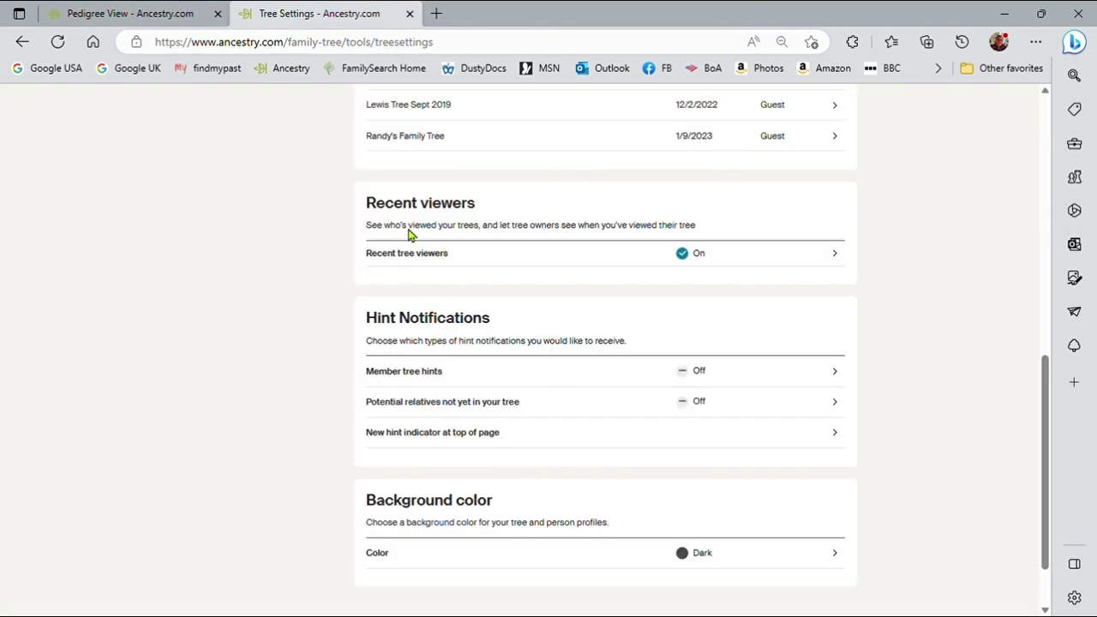
pyautogui.click(408, 442)
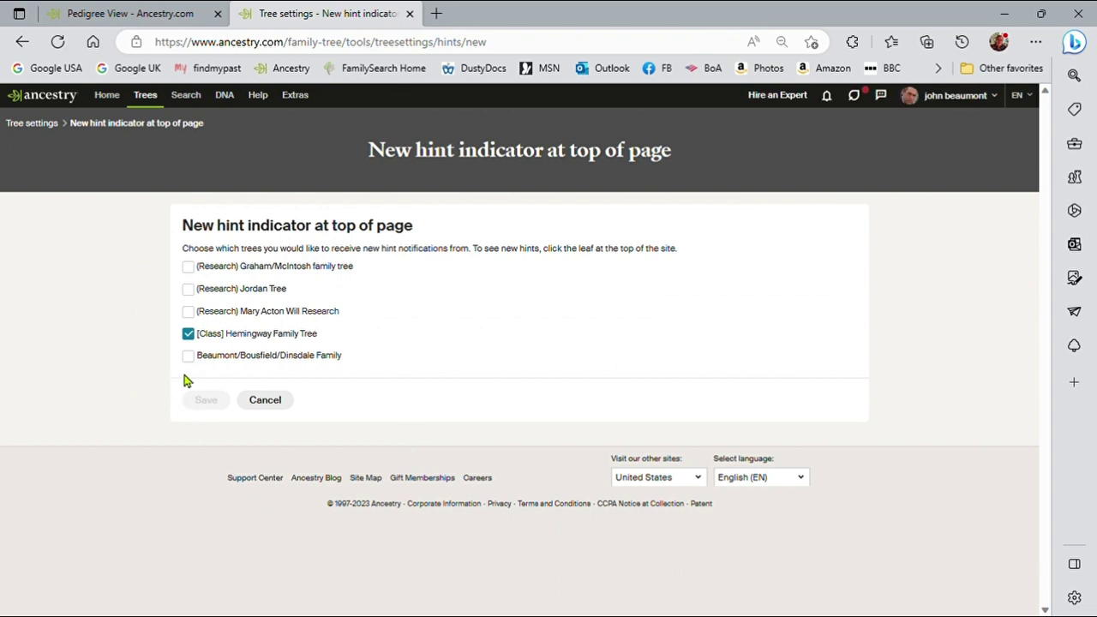
pyautogui.click(190, 335)
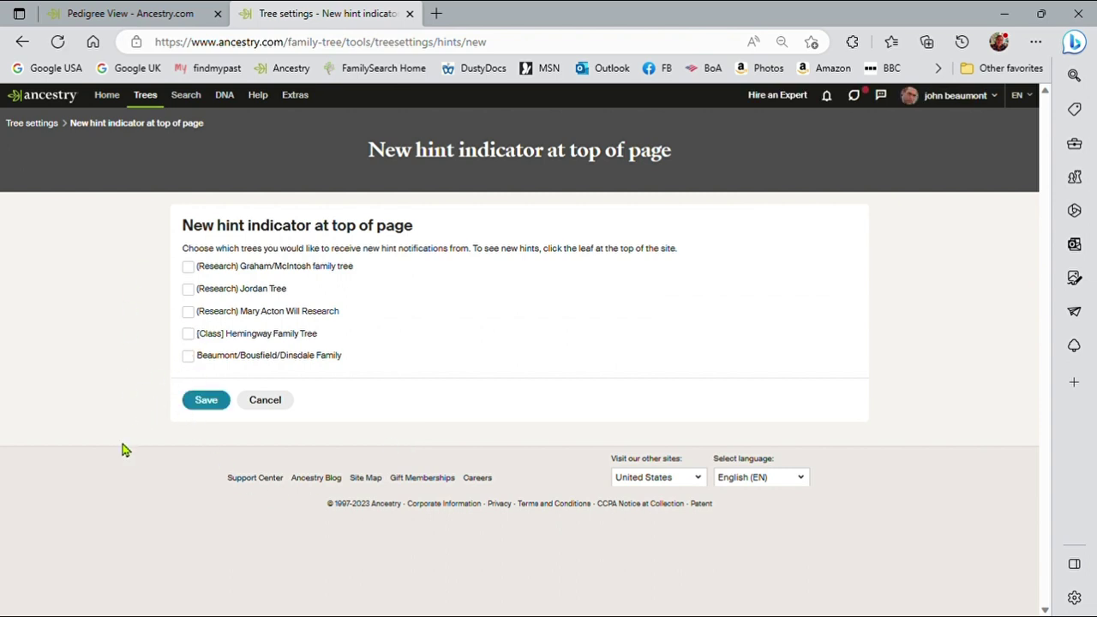
pyautogui.click(208, 398)
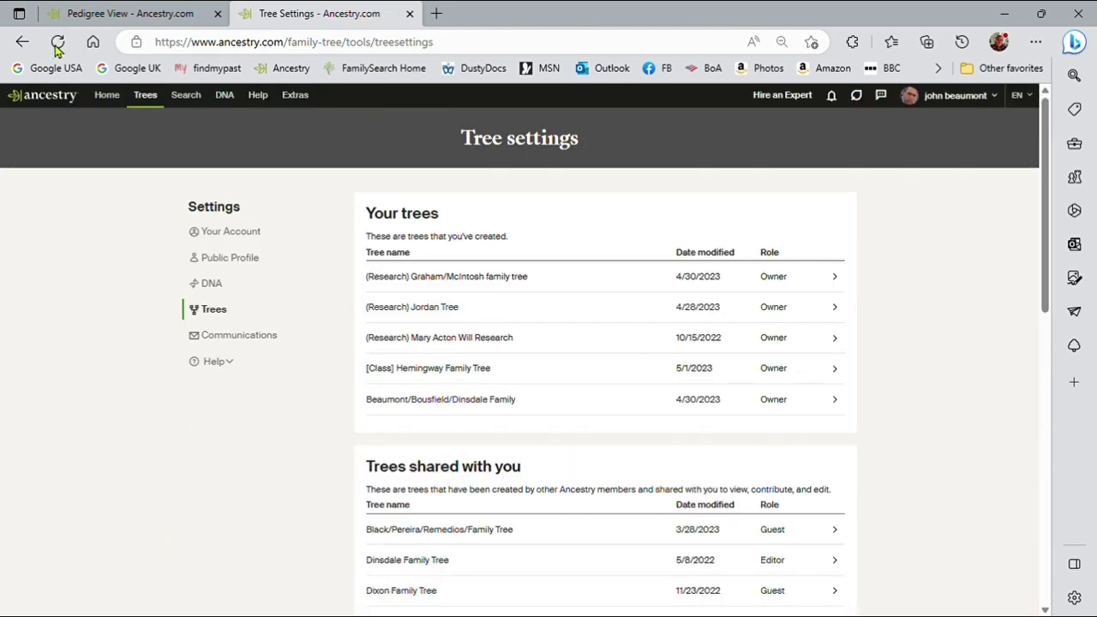
# Step: Reload the Hemingway tree, recheck its hints list, and return to Tree Settings
pyautogui.click(94, 17)
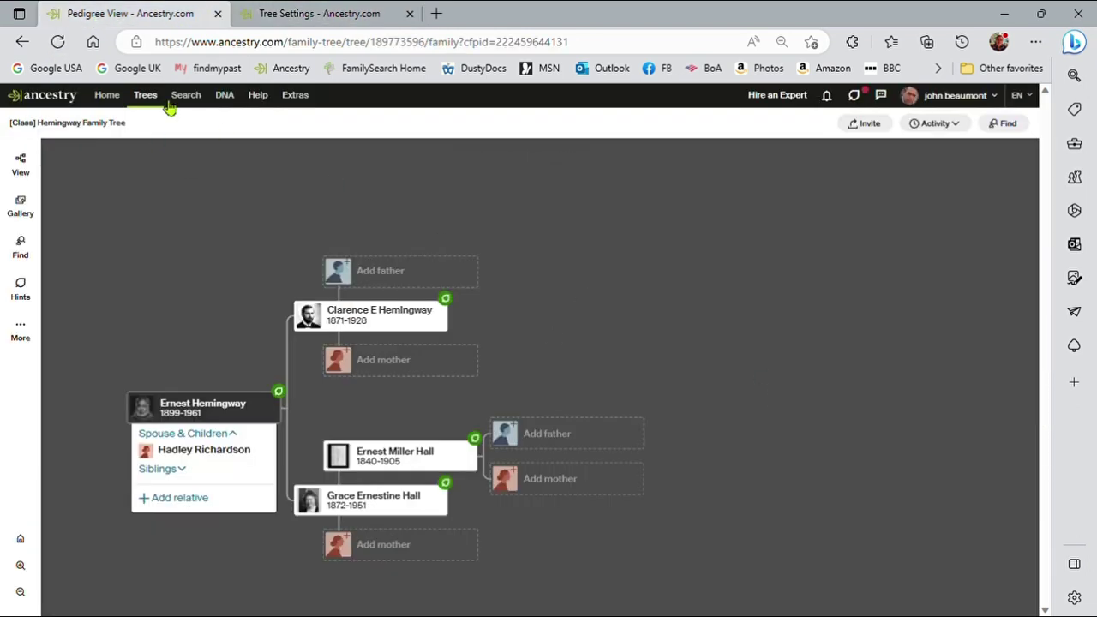
pyautogui.click(59, 43)
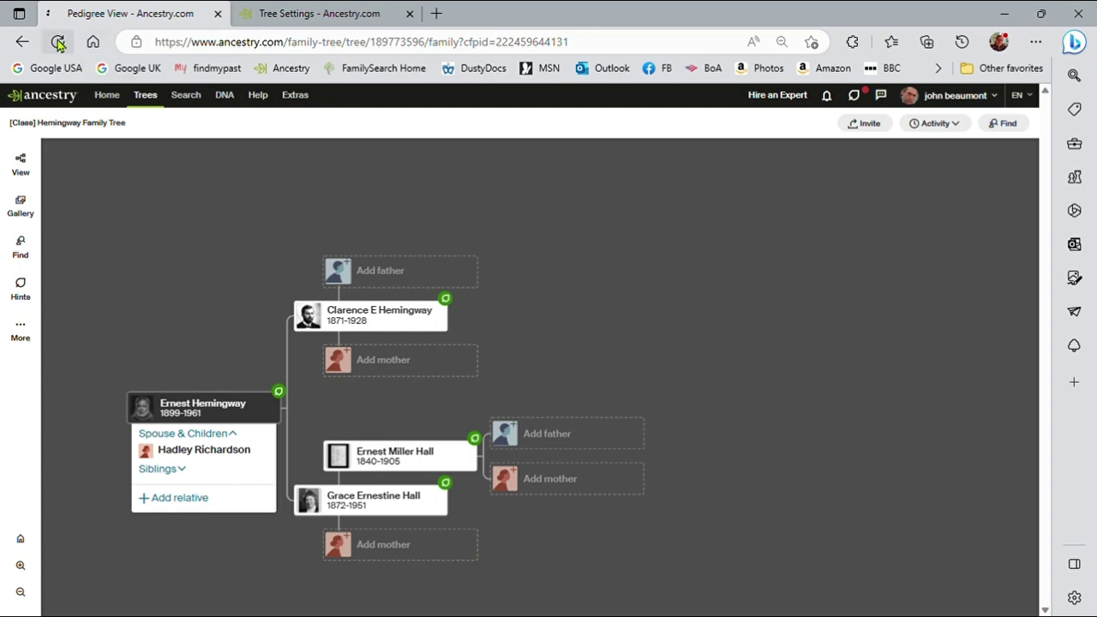
pyautogui.click(859, 96)
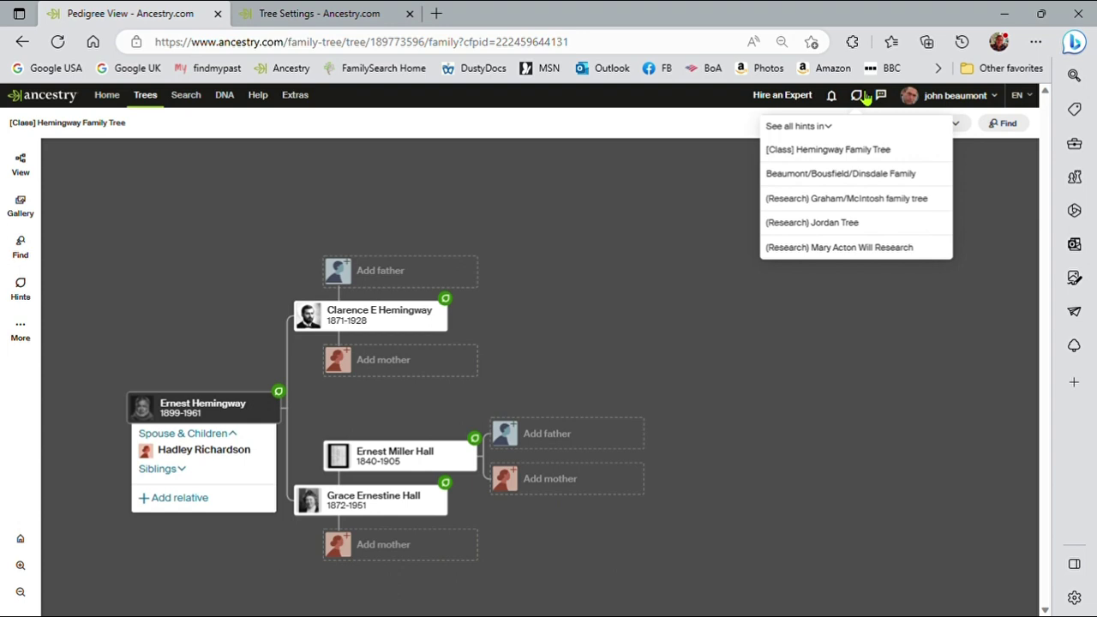
pyautogui.click(808, 346)
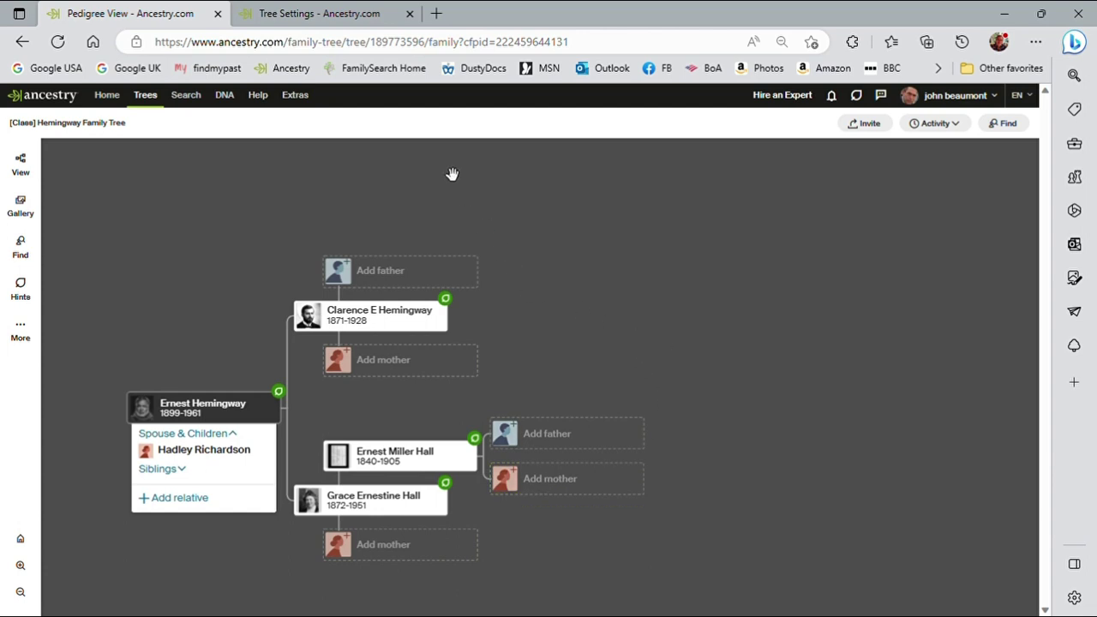
pyautogui.click(330, 10)
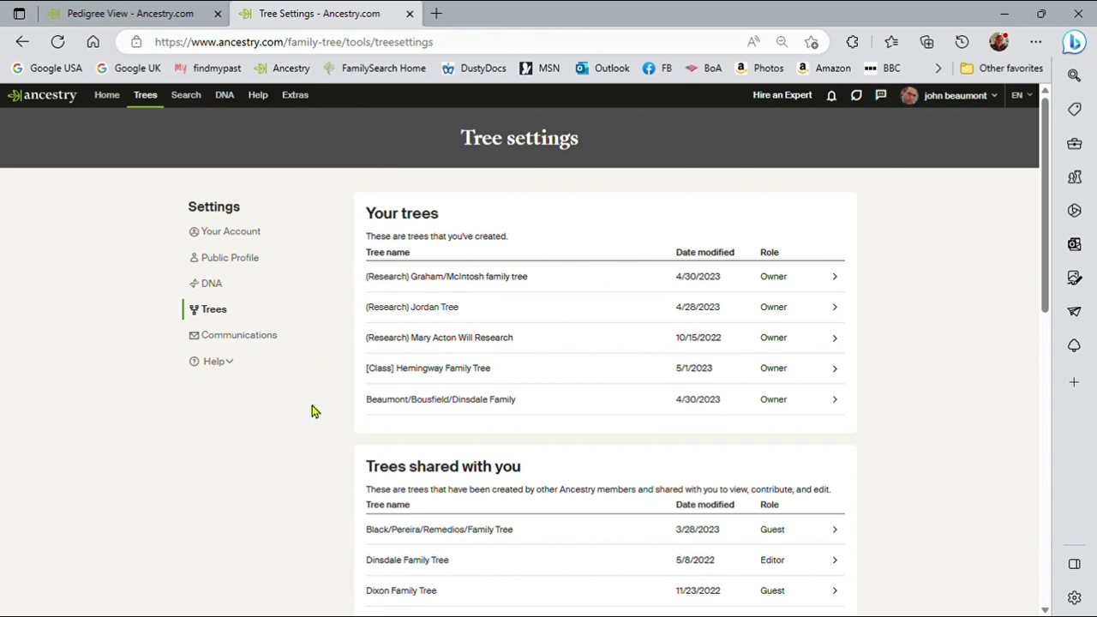
# Step: Switch 'Potential relatives not yet in your tree' hints On, save, and reload the Hemingway tree
pyautogui.scroll(-4, 312, 410)
pyautogui.scroll(-4, 309, 410)
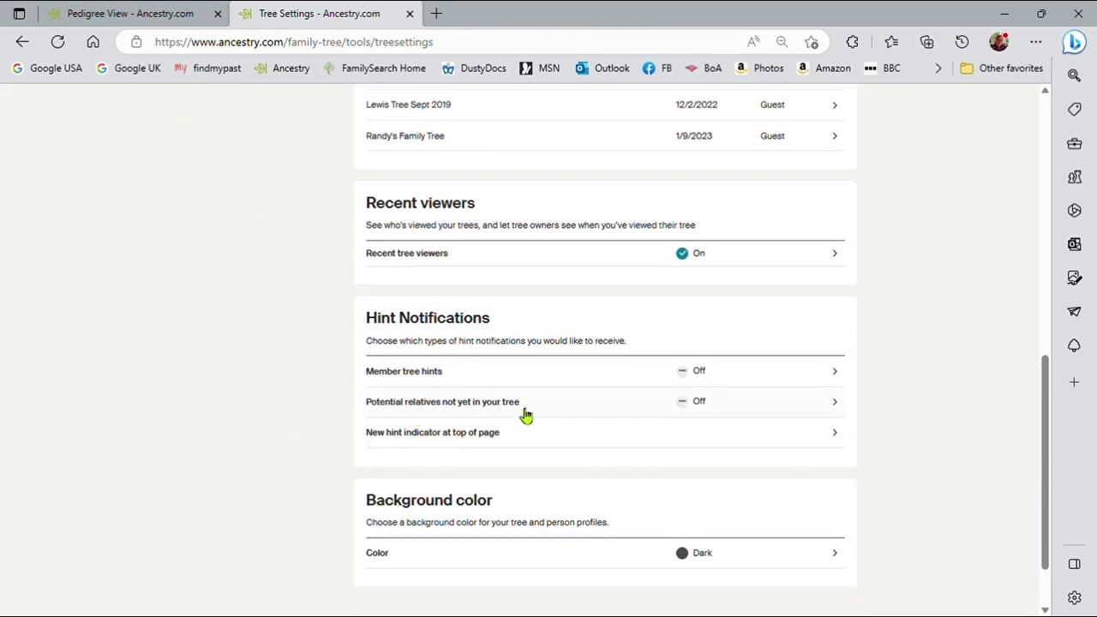
pyautogui.click(683, 408)
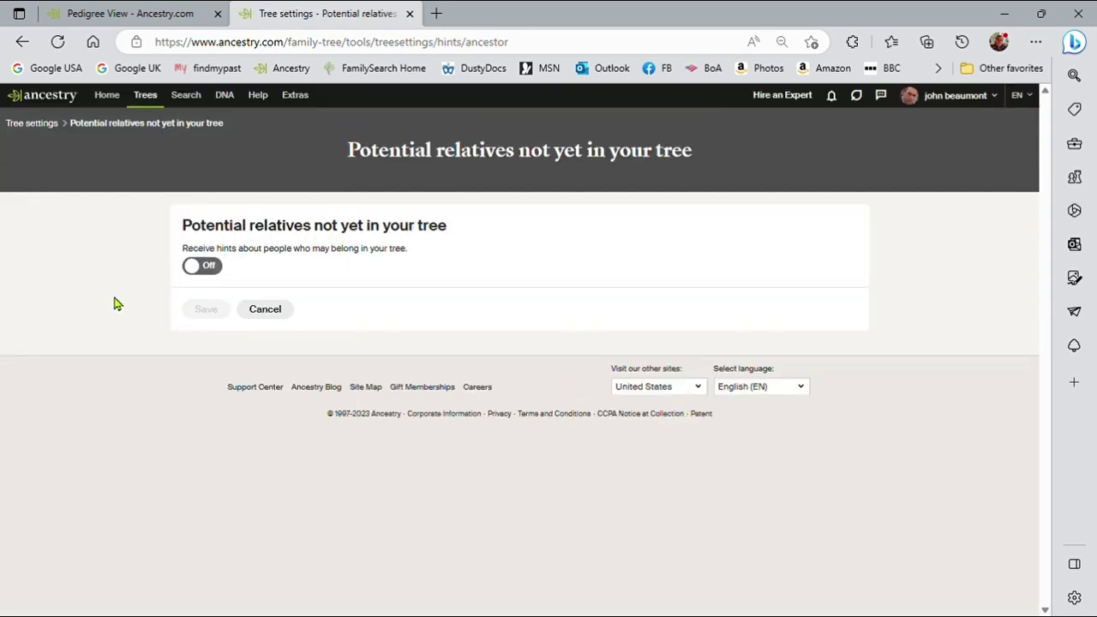
pyautogui.click(205, 266)
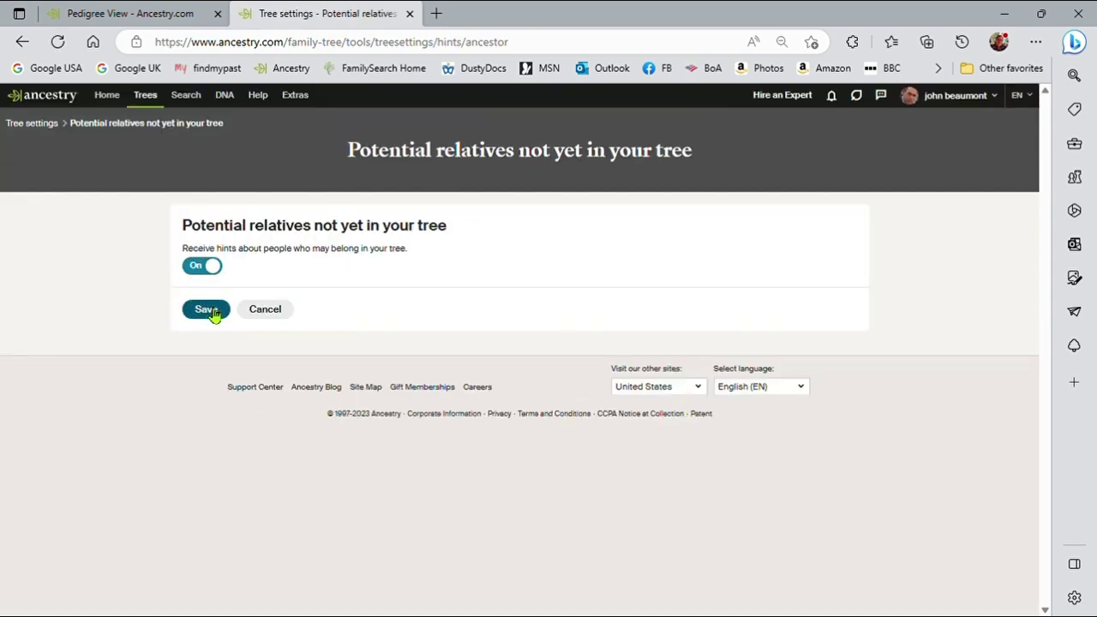
pyautogui.click(213, 312)
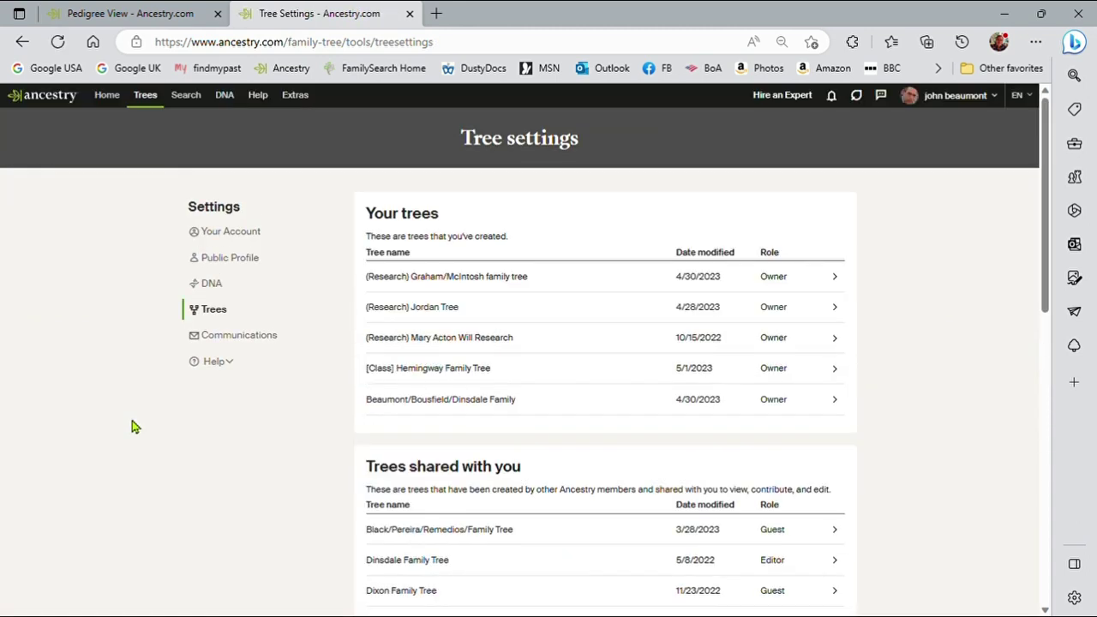
pyautogui.click(119, 12)
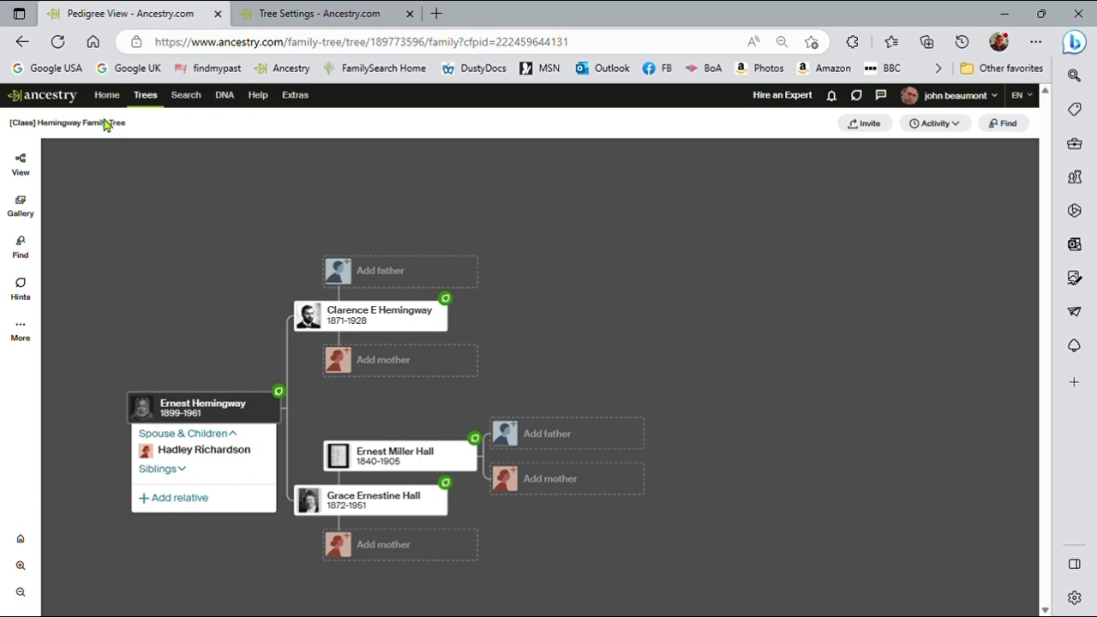
pyautogui.click(58, 43)
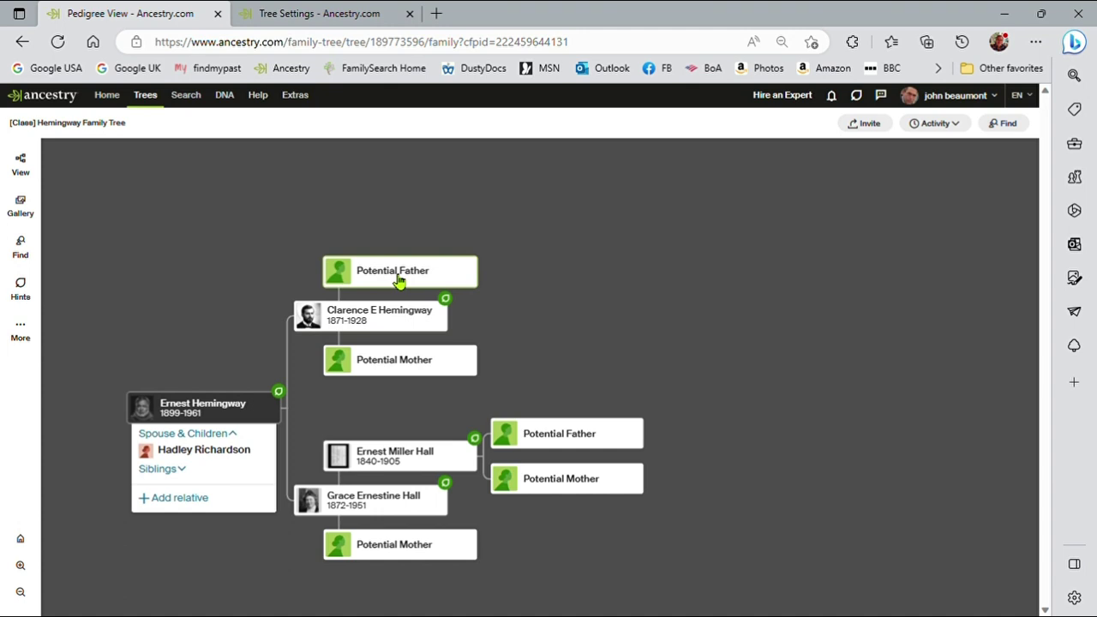
# Step: Open Clarence's suggested father Anson Tyler Hemingway and expand then collapse his Records and Photos
pyautogui.click(398, 281)
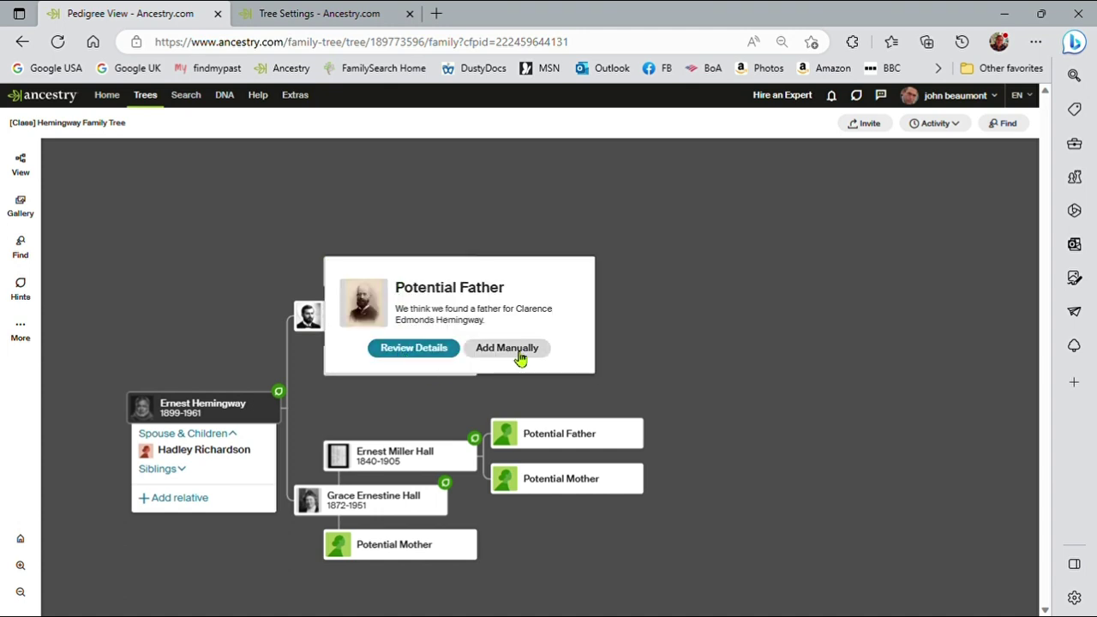
pyautogui.click(425, 348)
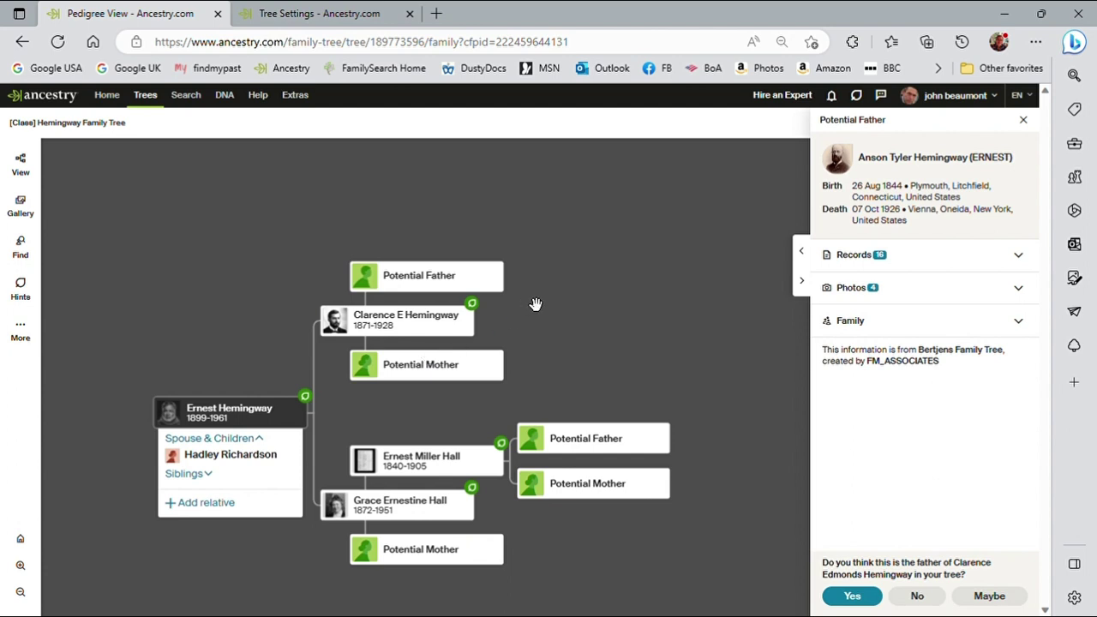
pyautogui.click(1020, 257)
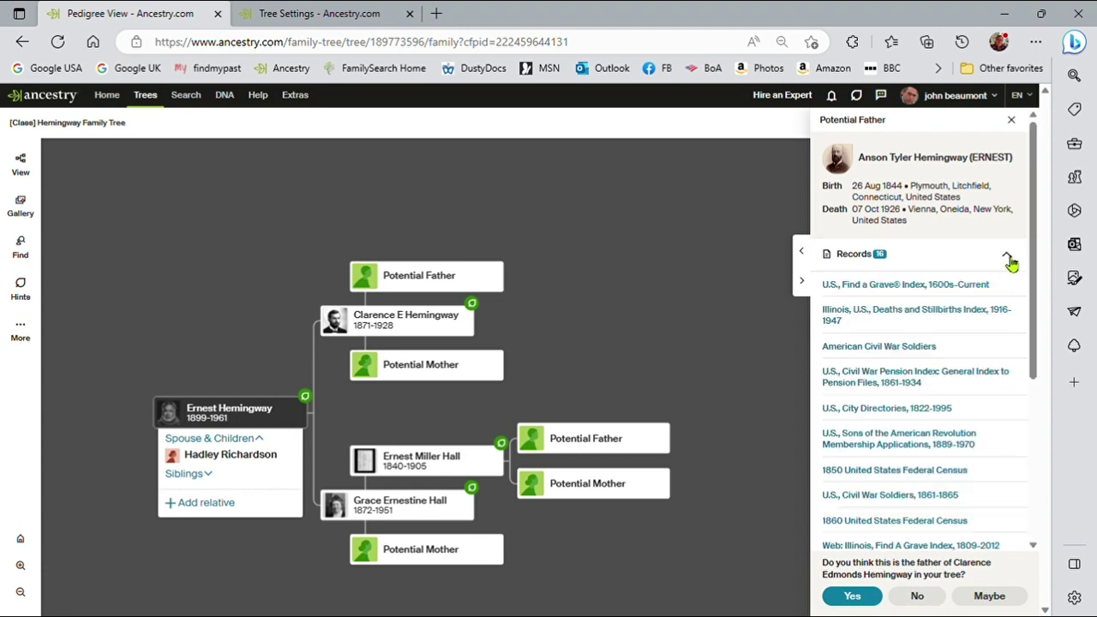
pyautogui.click(1010, 255)
pyautogui.click(1019, 293)
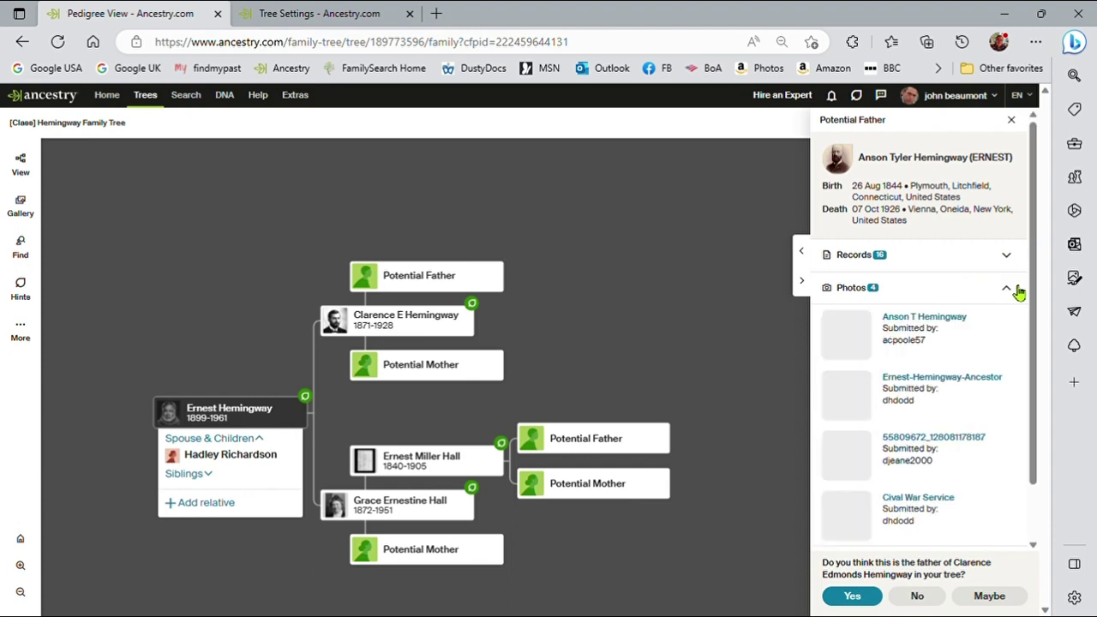
pyautogui.click(1019, 293)
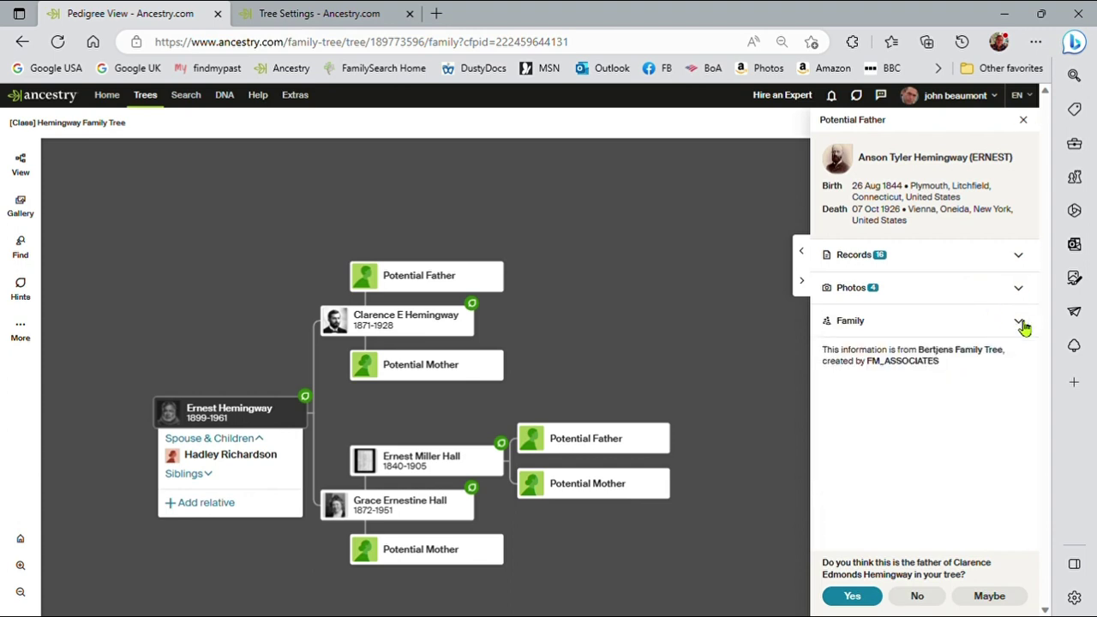
# Step: View the potential father's spouse and children, then hide, reopen and hide the panel
pyautogui.click(1020, 325)
pyautogui.scroll(-1, 981, 360)
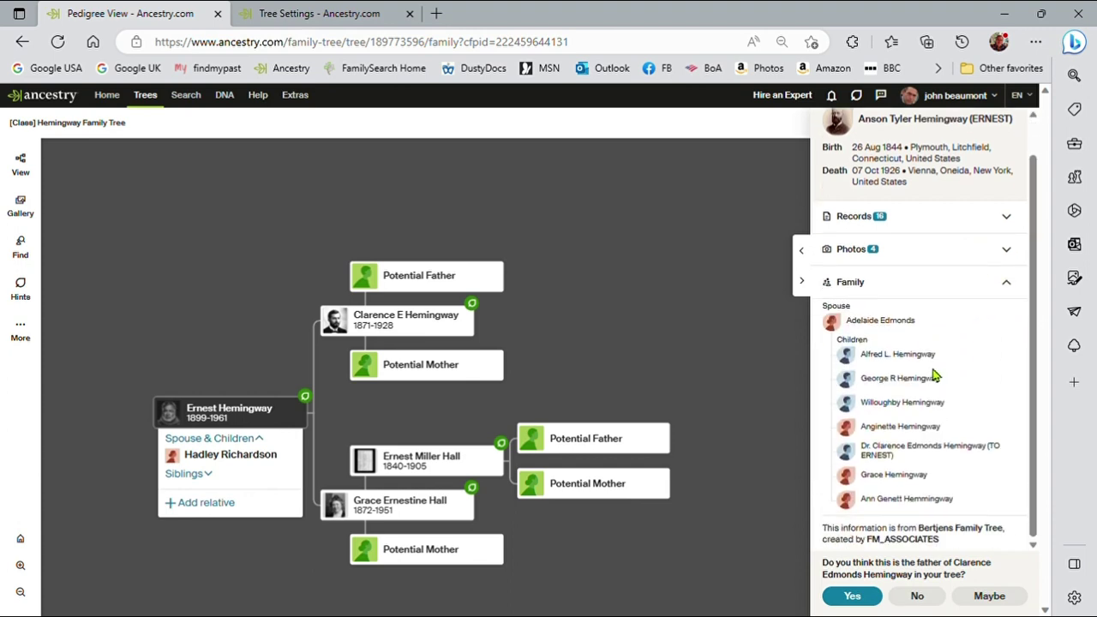
pyautogui.scroll(1, 933, 372)
pyautogui.scroll(-1, 939, 386)
pyautogui.click(810, 287)
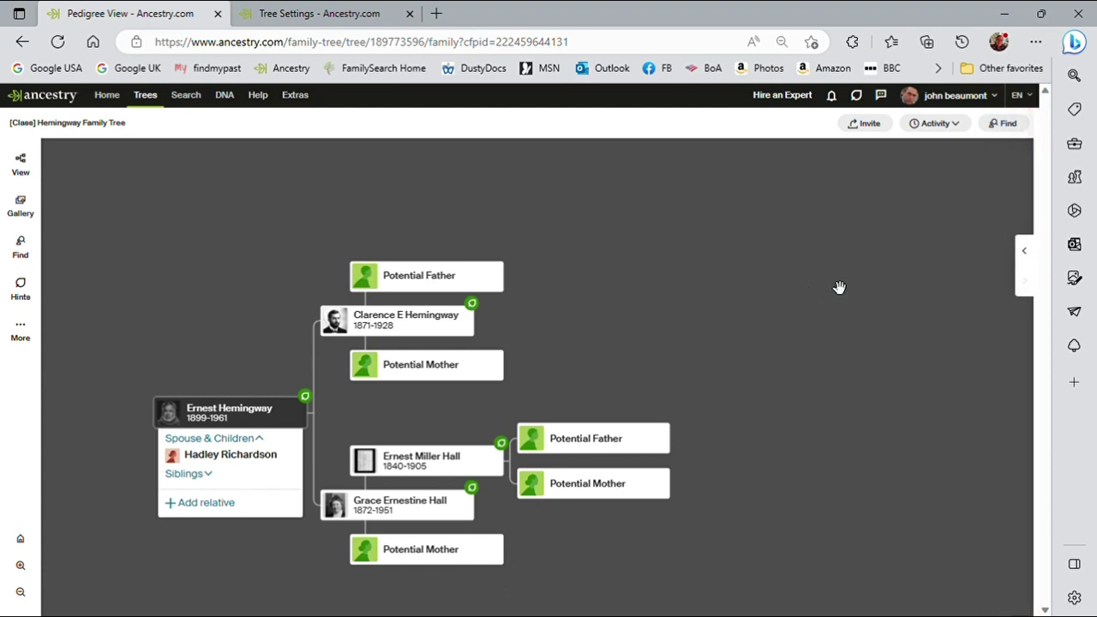
pyautogui.click(1025, 255)
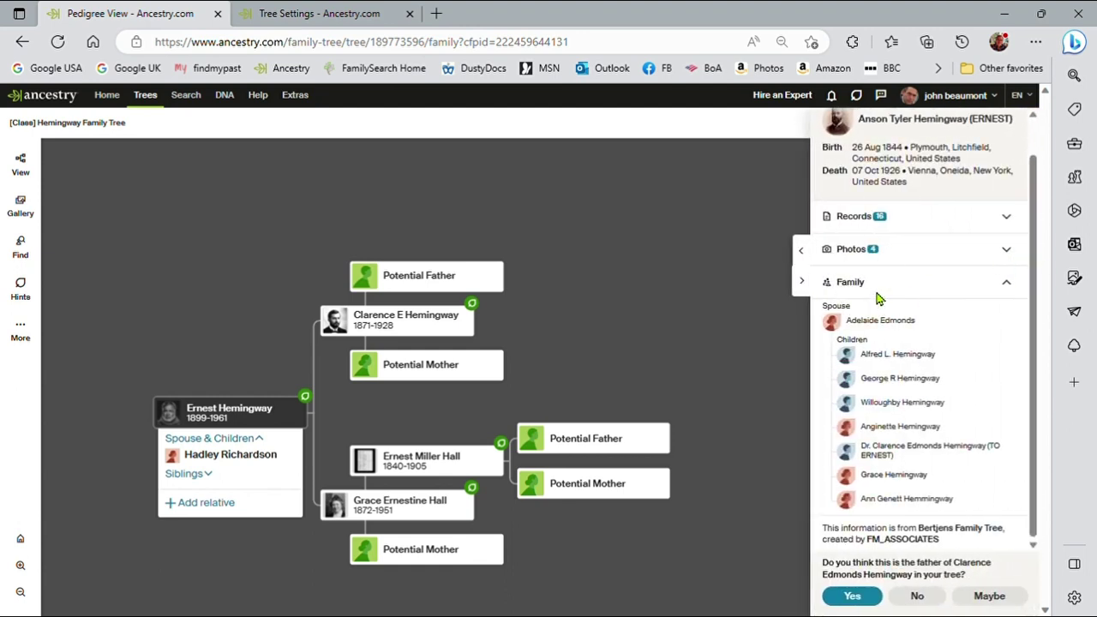
pyautogui.click(1008, 286)
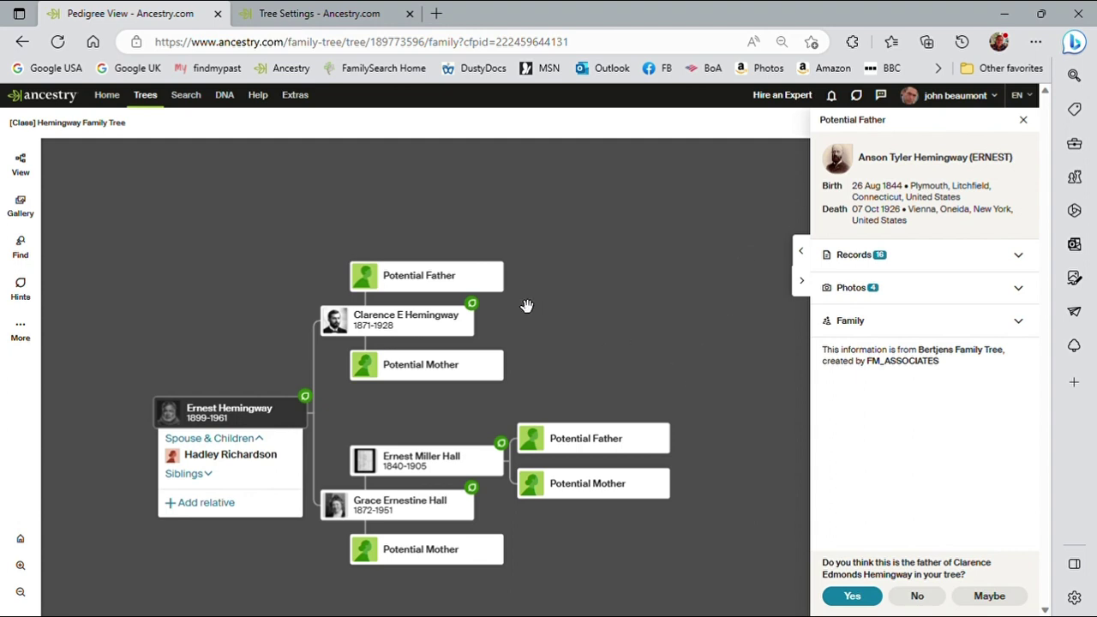
pyautogui.click(809, 285)
# Step: Cancel Add Manually for Clarence's potential father, then review his details and close the panel
pyautogui.click(458, 287)
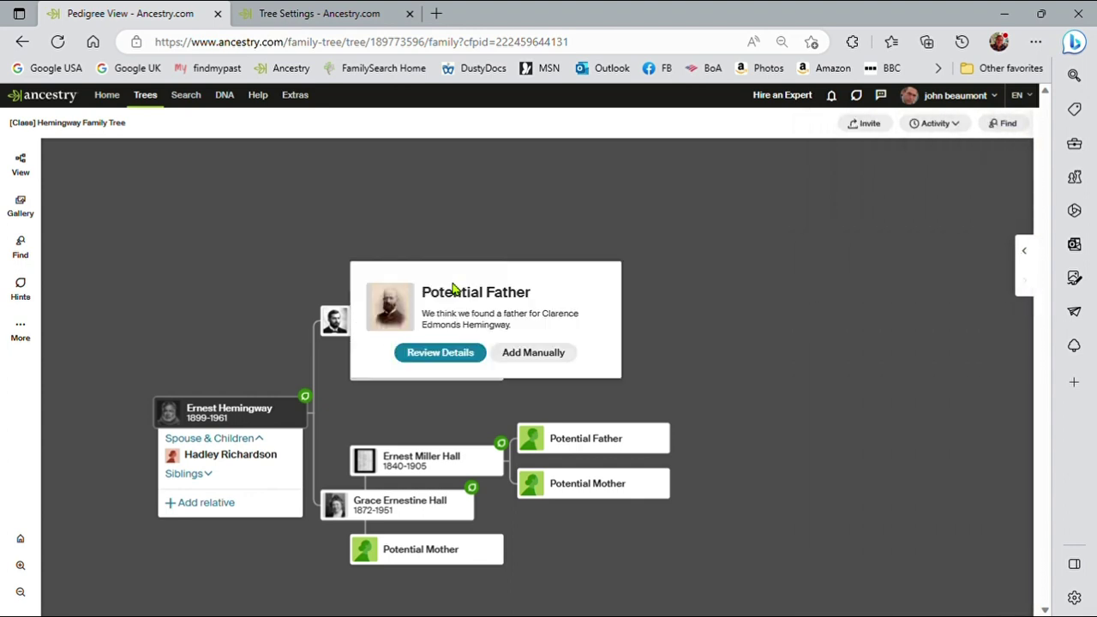
pyautogui.click(536, 353)
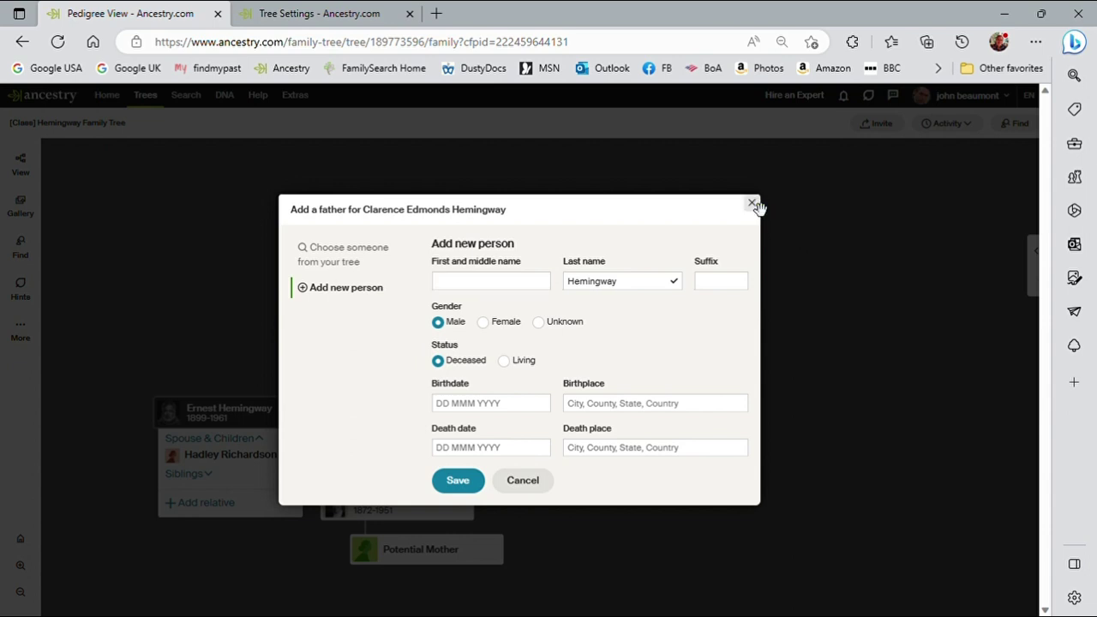
pyautogui.click(754, 204)
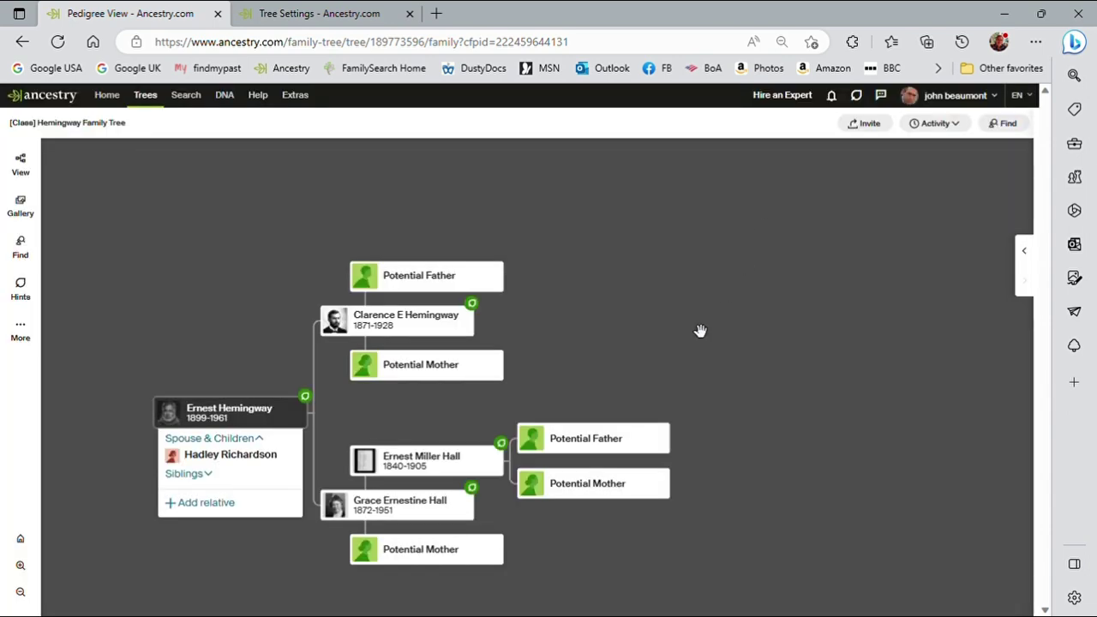
pyautogui.click(375, 279)
pyautogui.click(438, 352)
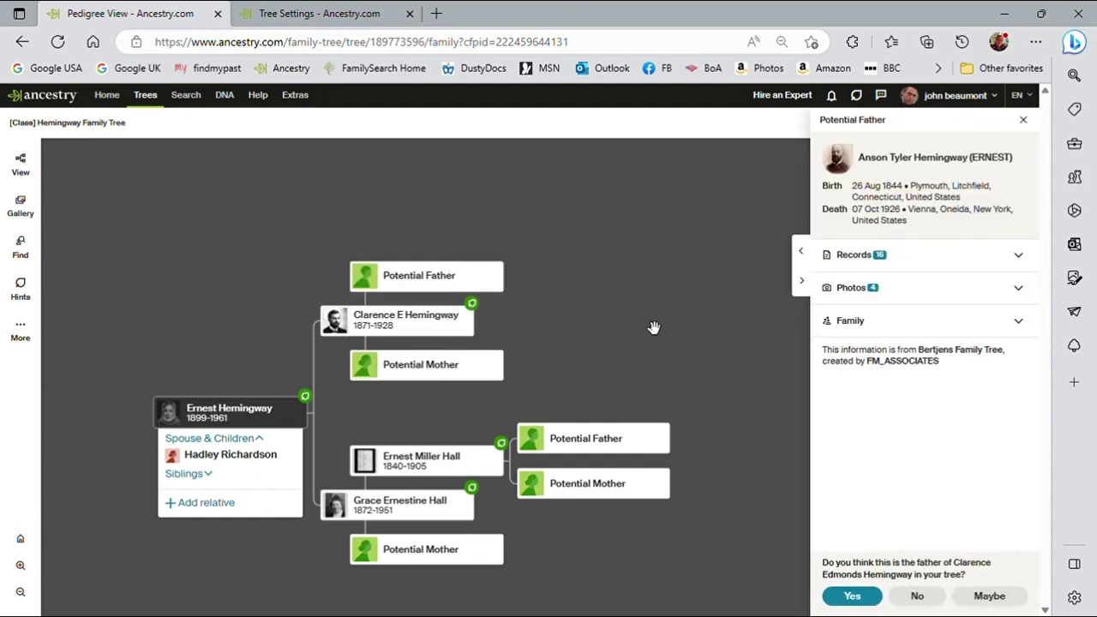
pyautogui.click(806, 290)
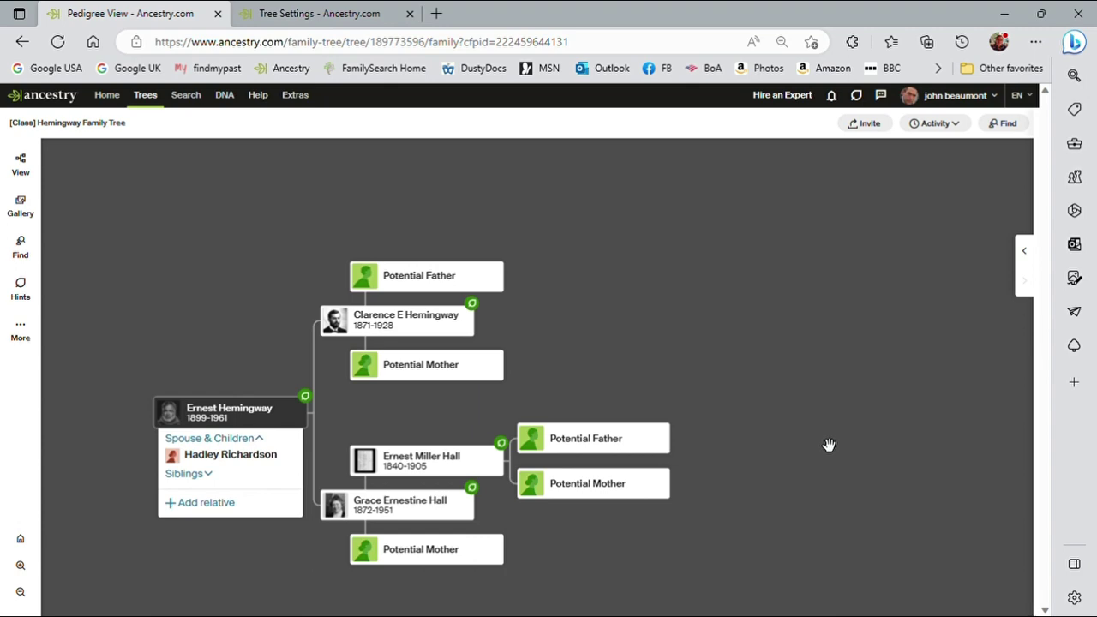
# Step: Check the hint notification settings, then open Clarence E Hemingway's hints from his pedigree card
pyautogui.click(348, 15)
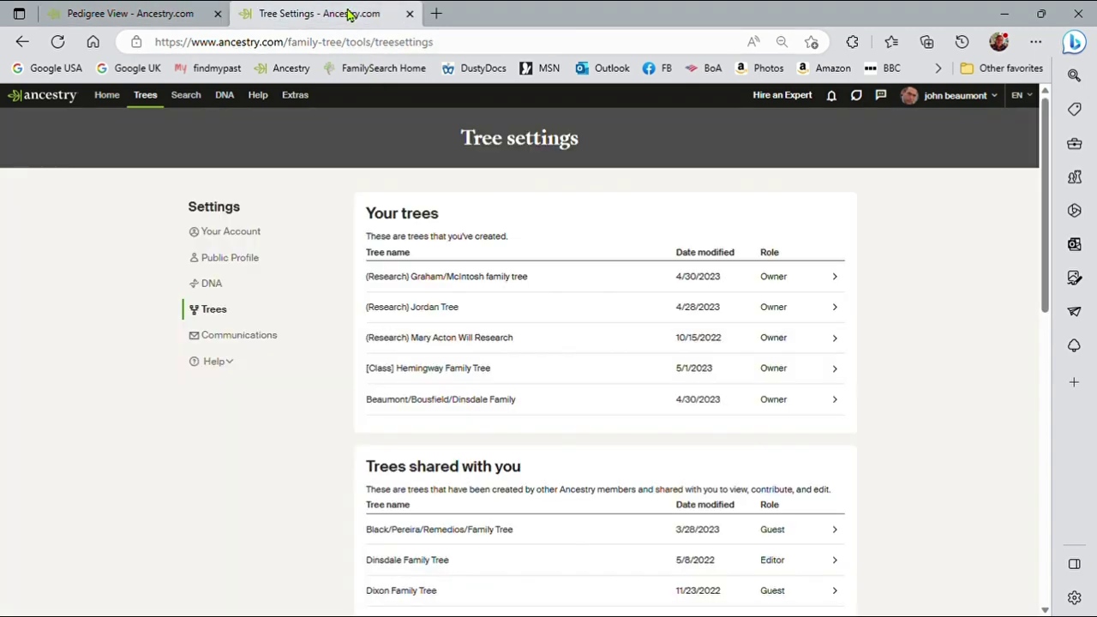
pyautogui.scroll(-3, 368, 334)
pyautogui.scroll(-6, 420, 334)
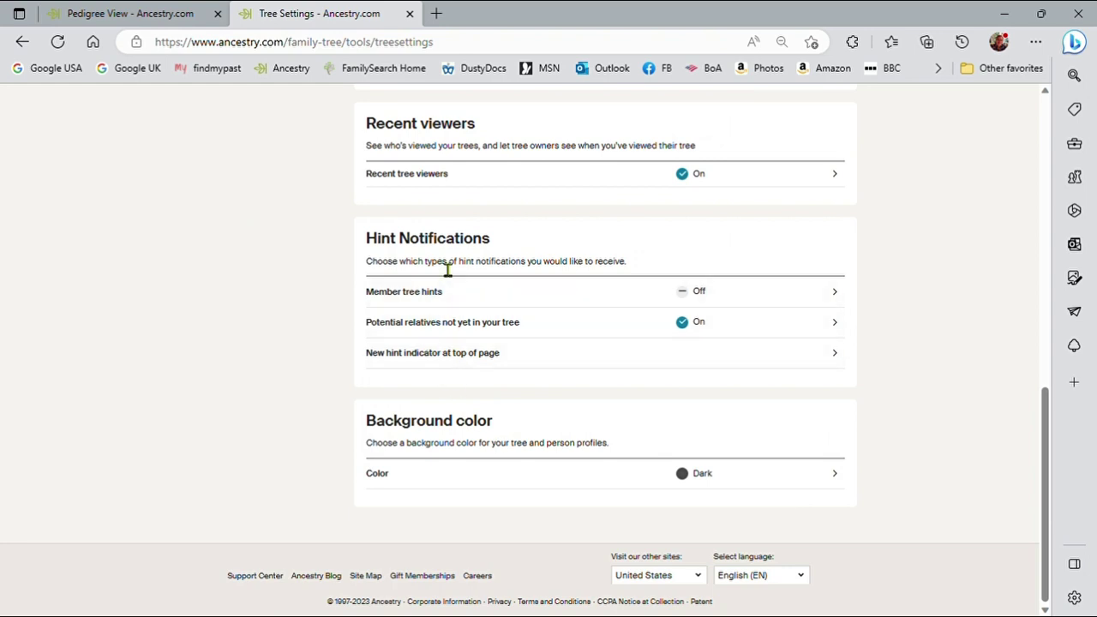
pyautogui.click(97, 17)
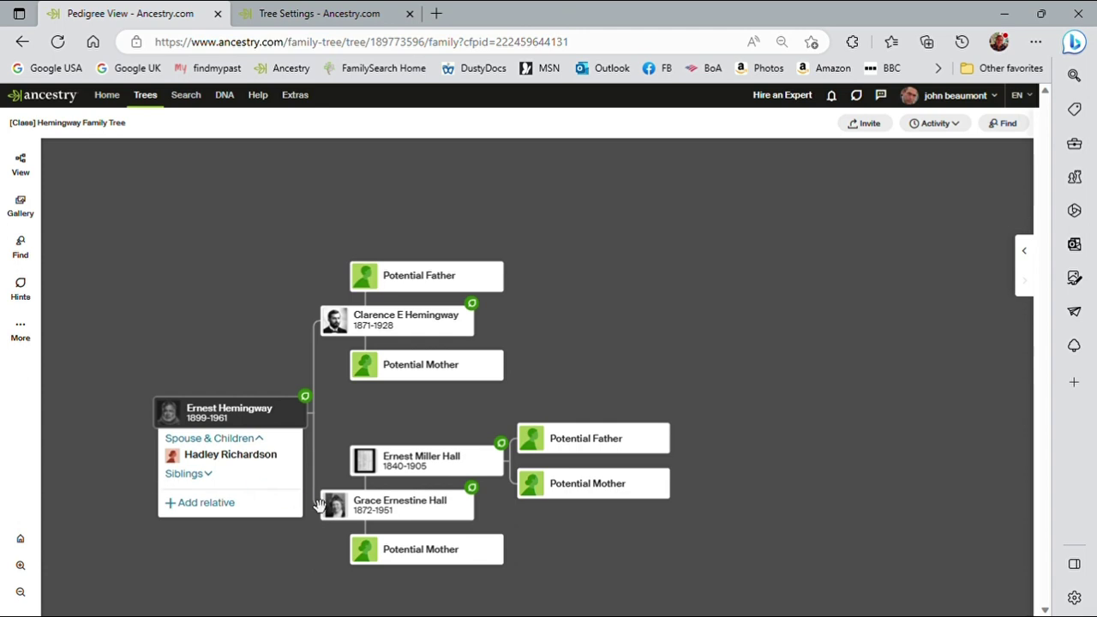
pyautogui.click(409, 326)
pyautogui.click(586, 314)
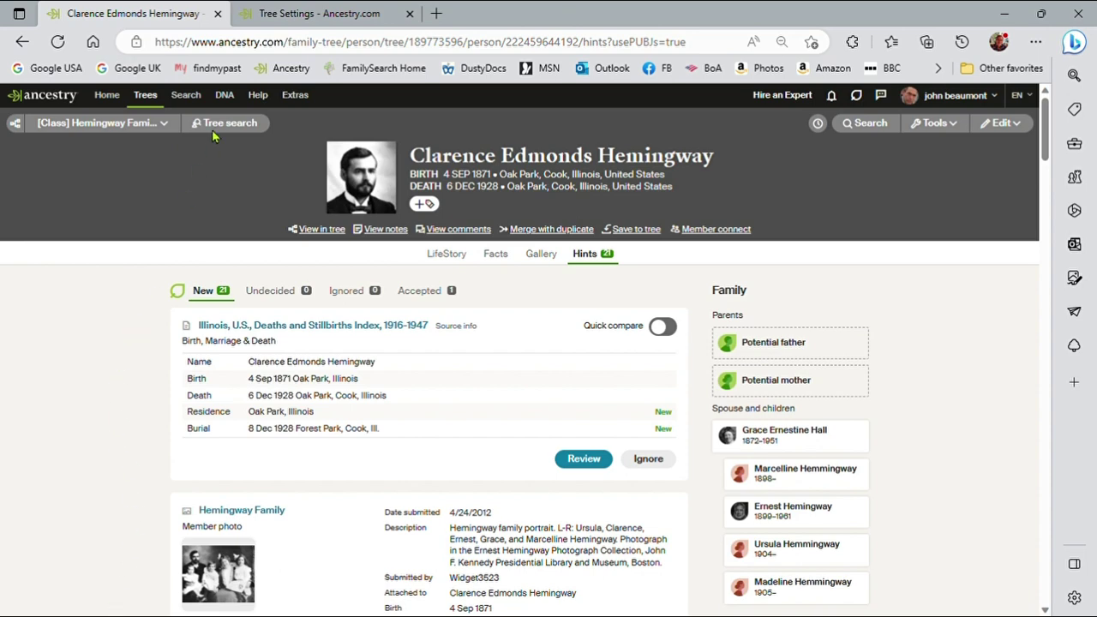
# Step: Switch Member tree hints On, save, and reload Clarence's hints to show 22 new
pyautogui.click(297, 15)
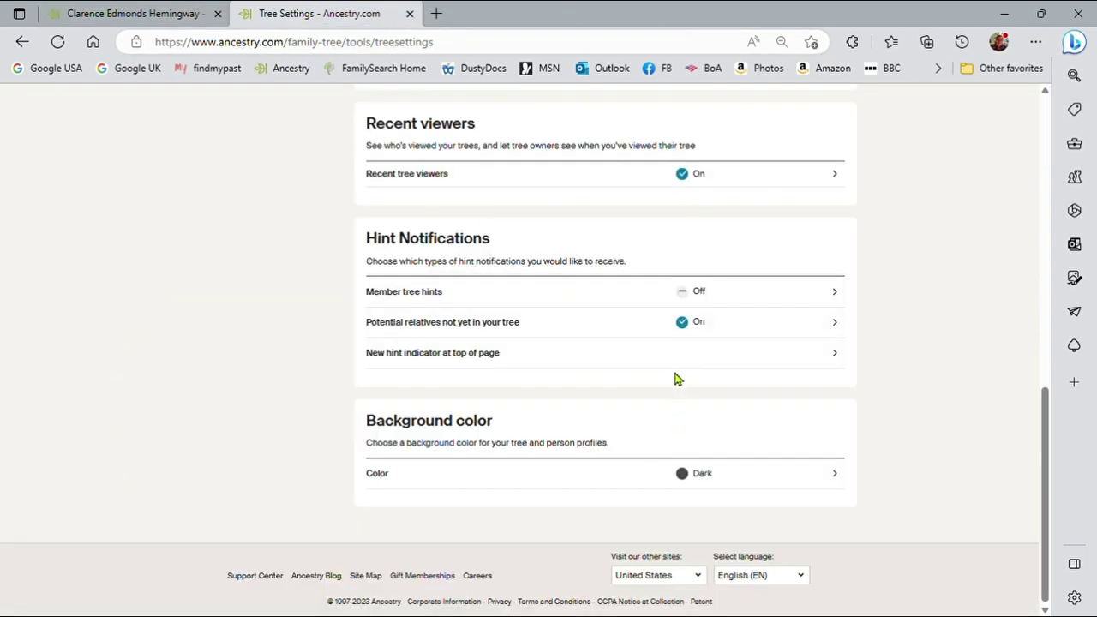
pyautogui.click(688, 297)
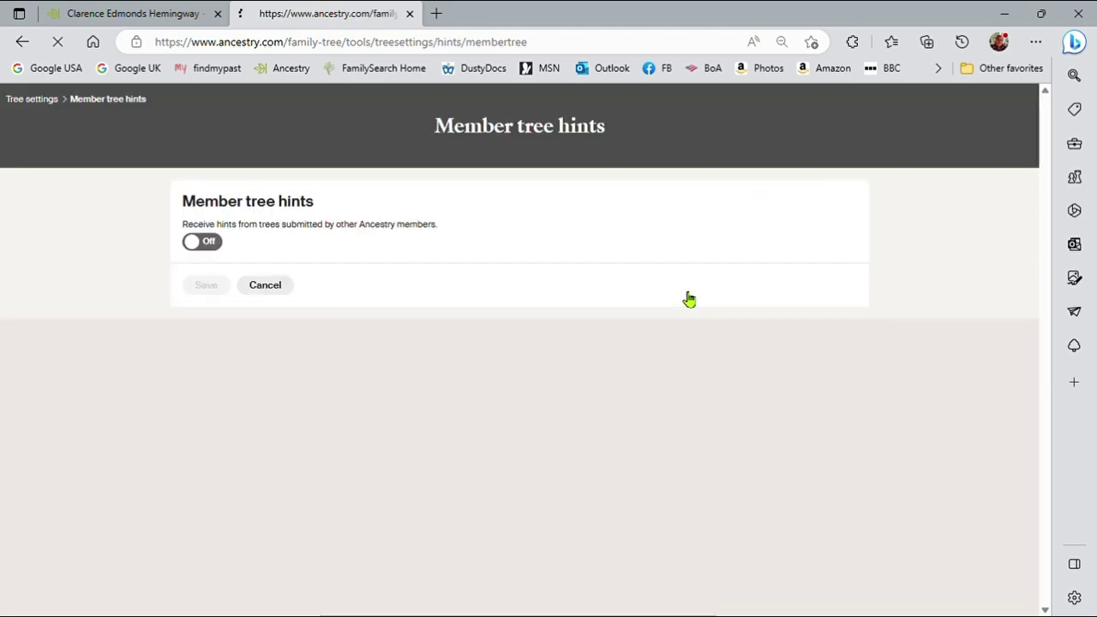
pyautogui.click(214, 269)
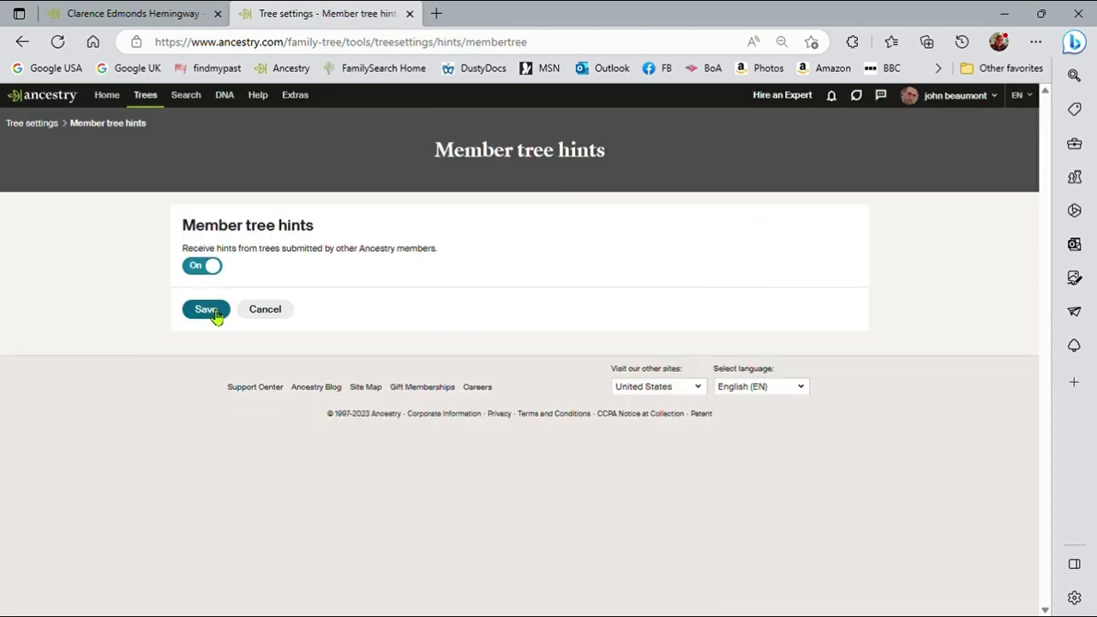
pyautogui.click(216, 314)
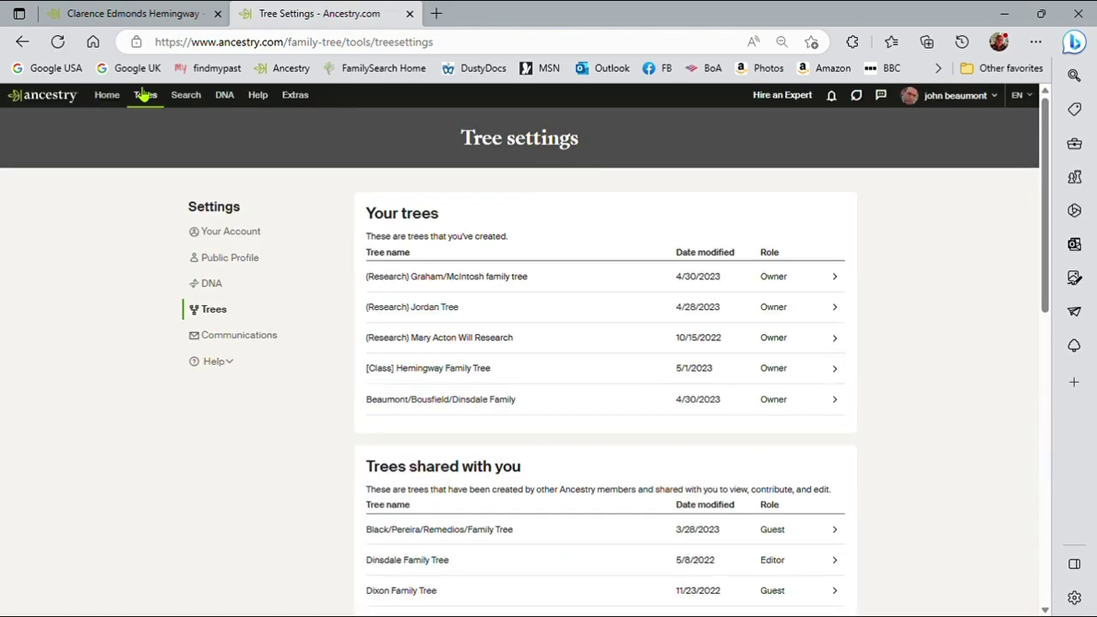
pyautogui.click(120, 14)
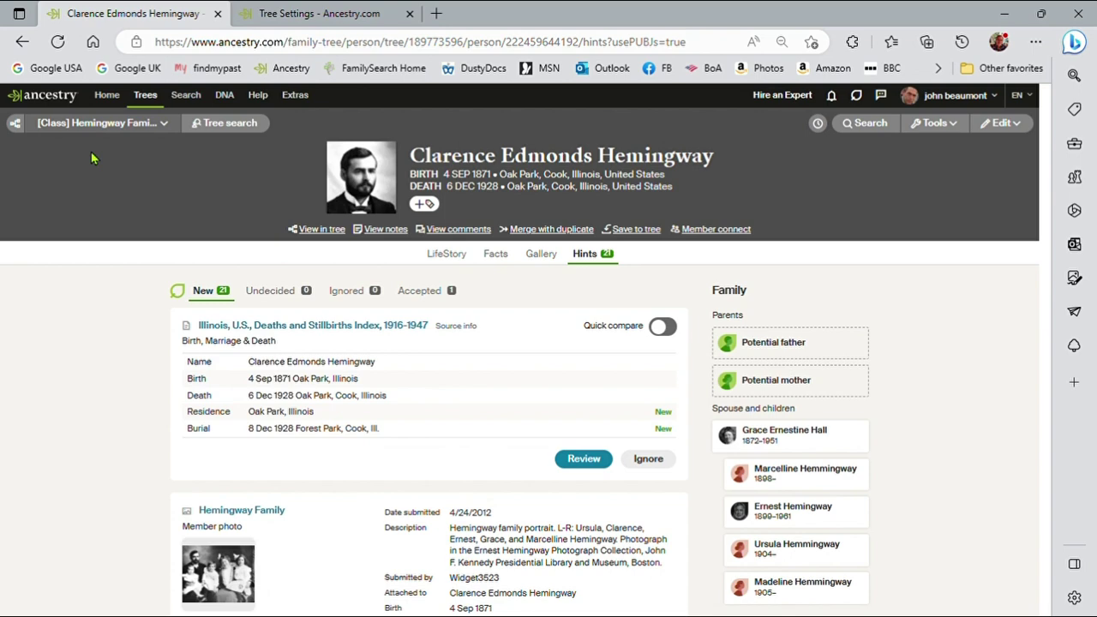
pyautogui.click(57, 41)
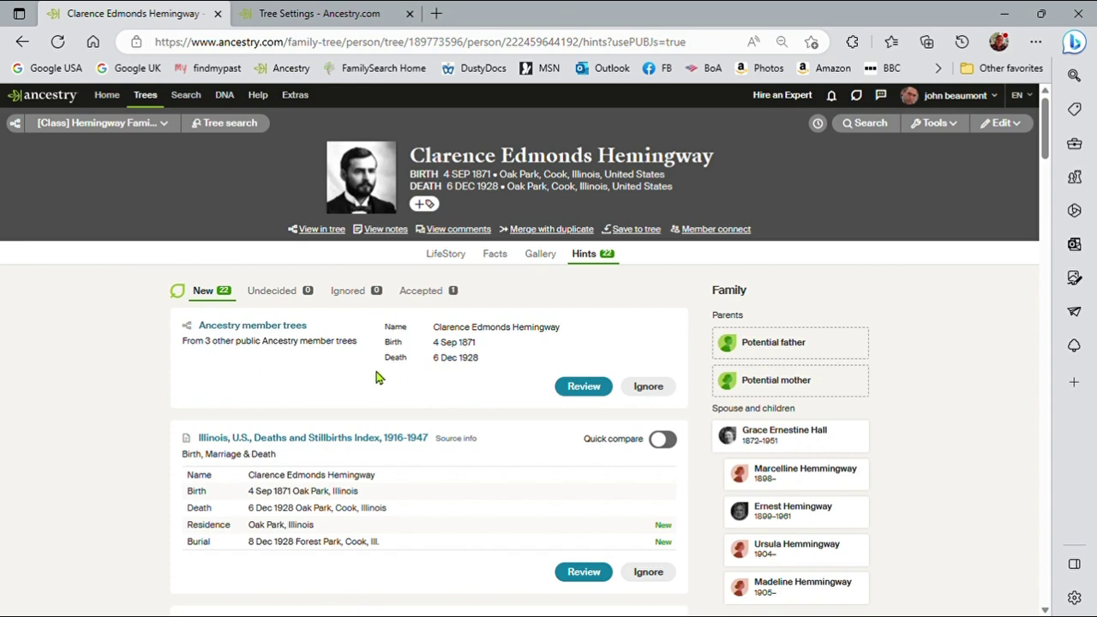
# Step: Review the new Ancestry member trees hint, then go back to Clarence's hints and the pedigree view
pyautogui.click(599, 390)
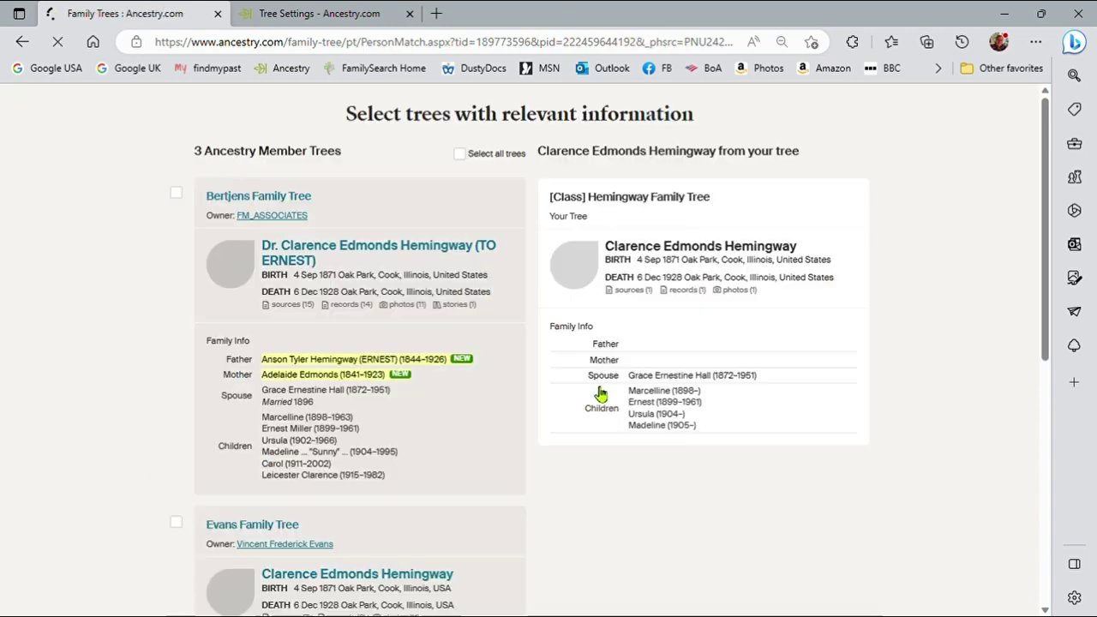
pyautogui.scroll(-3, 101, 308)
pyautogui.scroll(3, 100, 309)
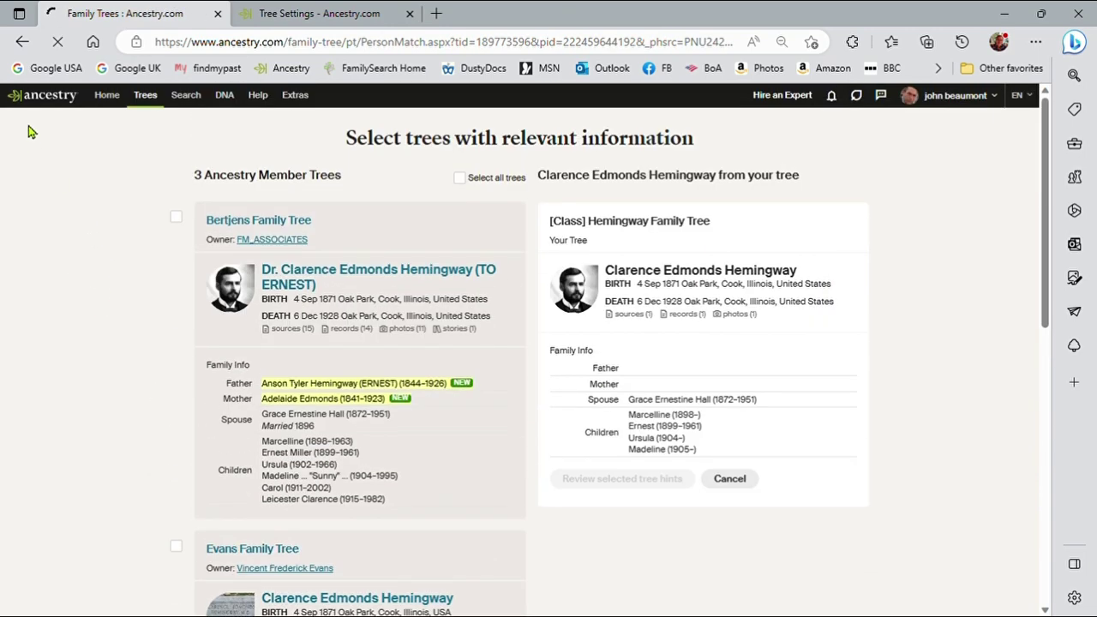
pyautogui.click(21, 43)
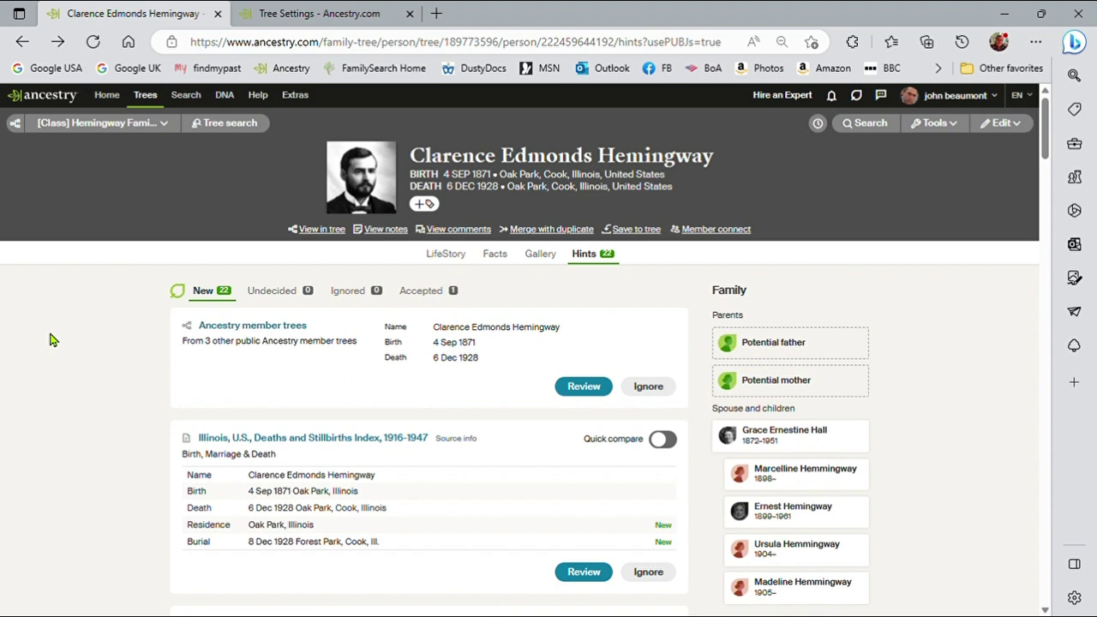
pyautogui.click(23, 42)
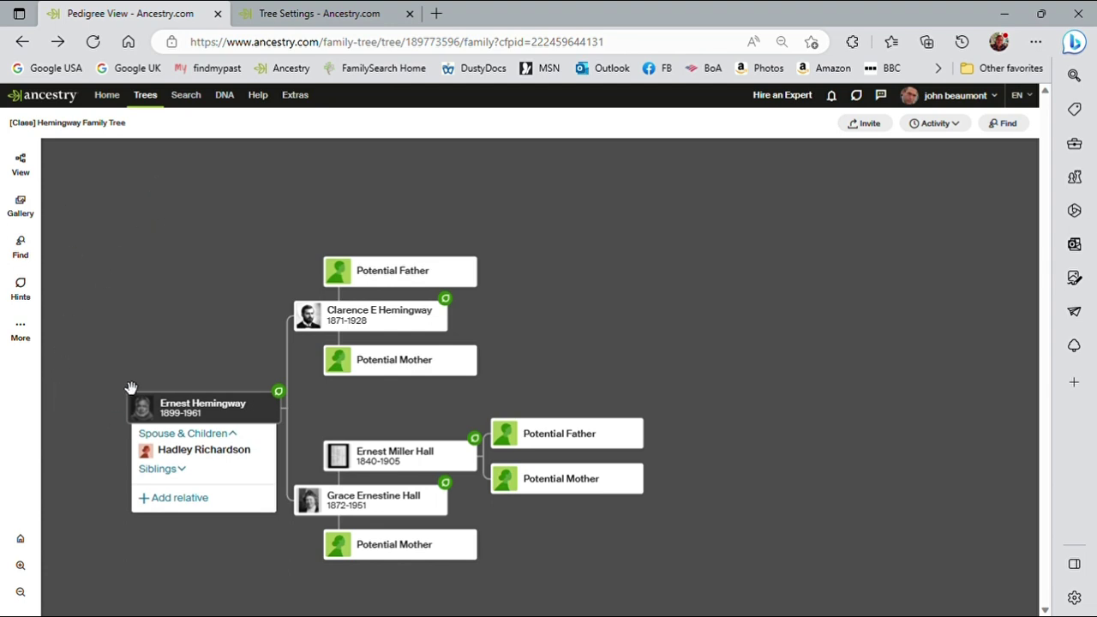
# Step: Open the Hemingway tree's All hints page, listing 173 hints, from the header hints list
pyautogui.click(858, 97)
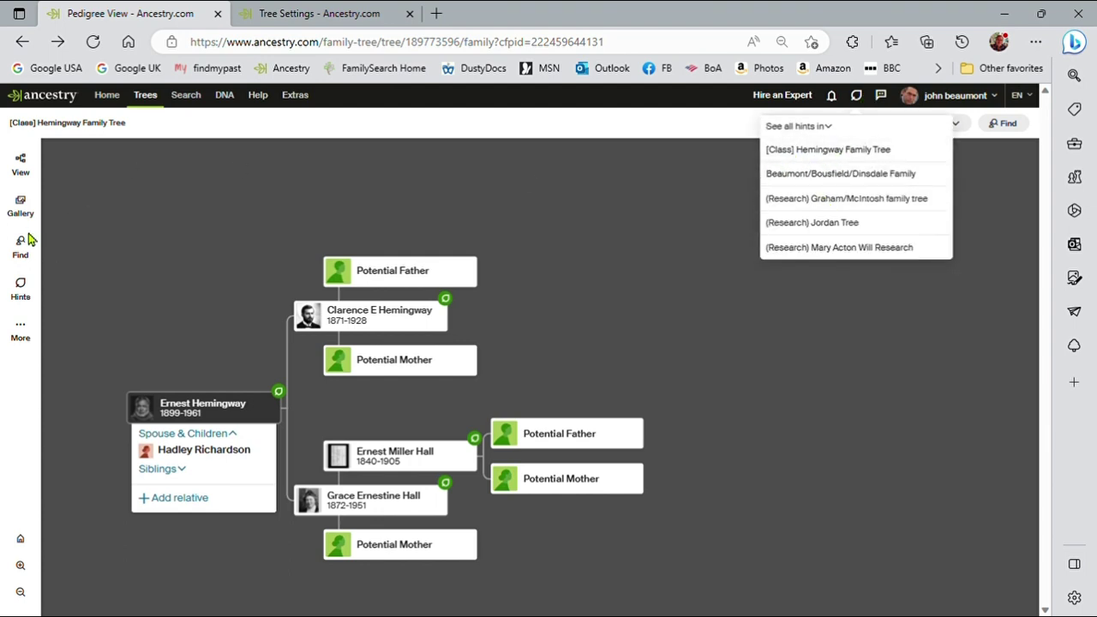
pyautogui.click(20, 292)
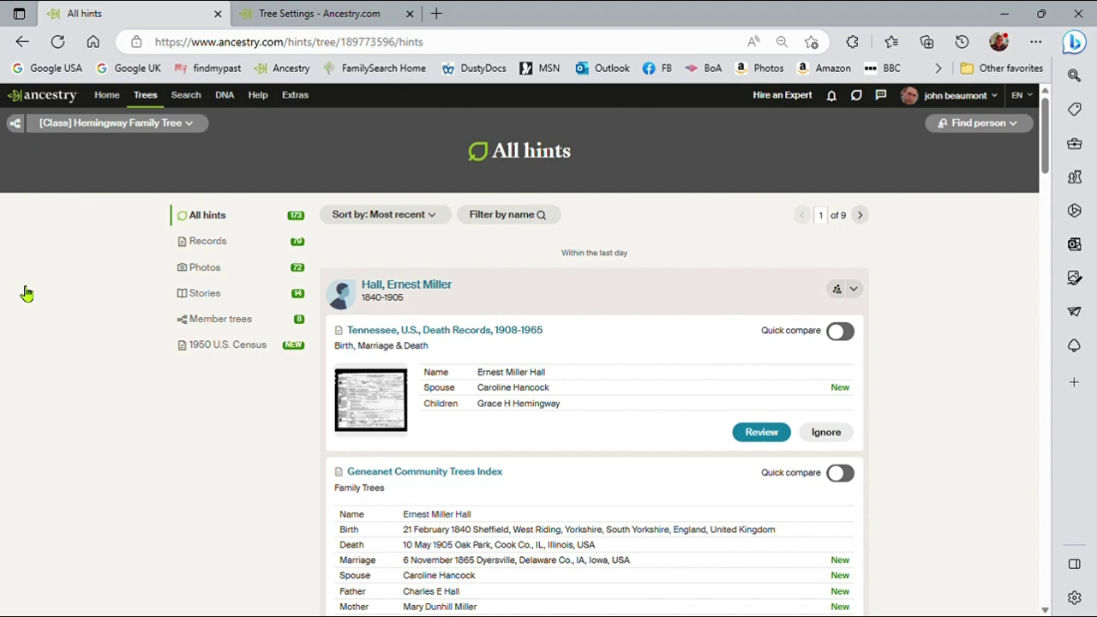
# Step: Look at the Sort by and name filter options, then narrow the hints to 72 Photos
pyautogui.click(442, 219)
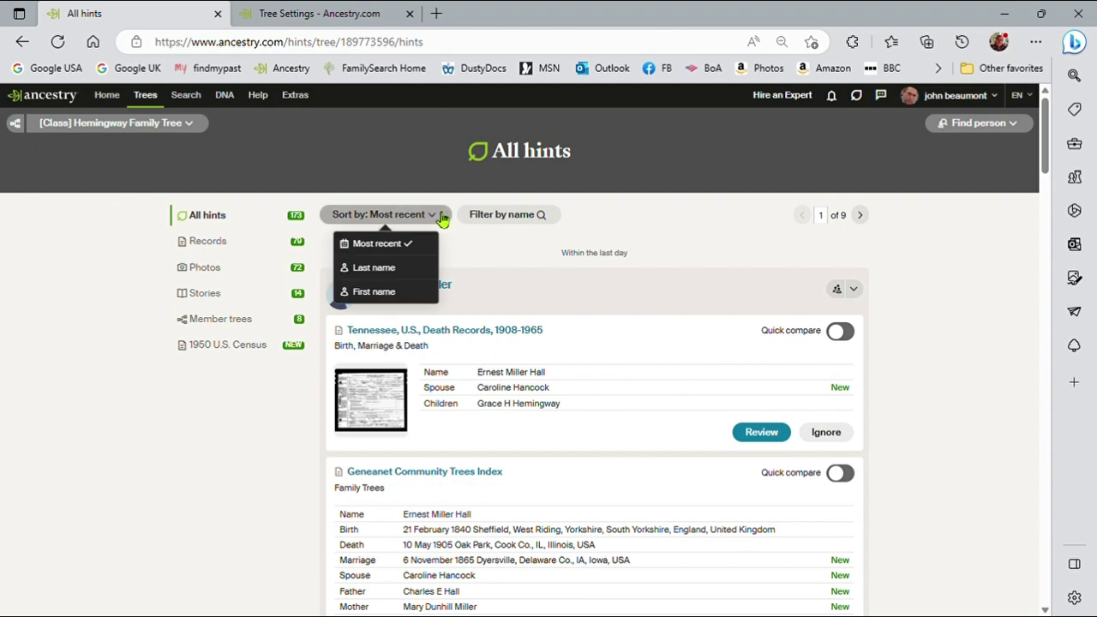
pyautogui.click(513, 262)
pyautogui.click(506, 215)
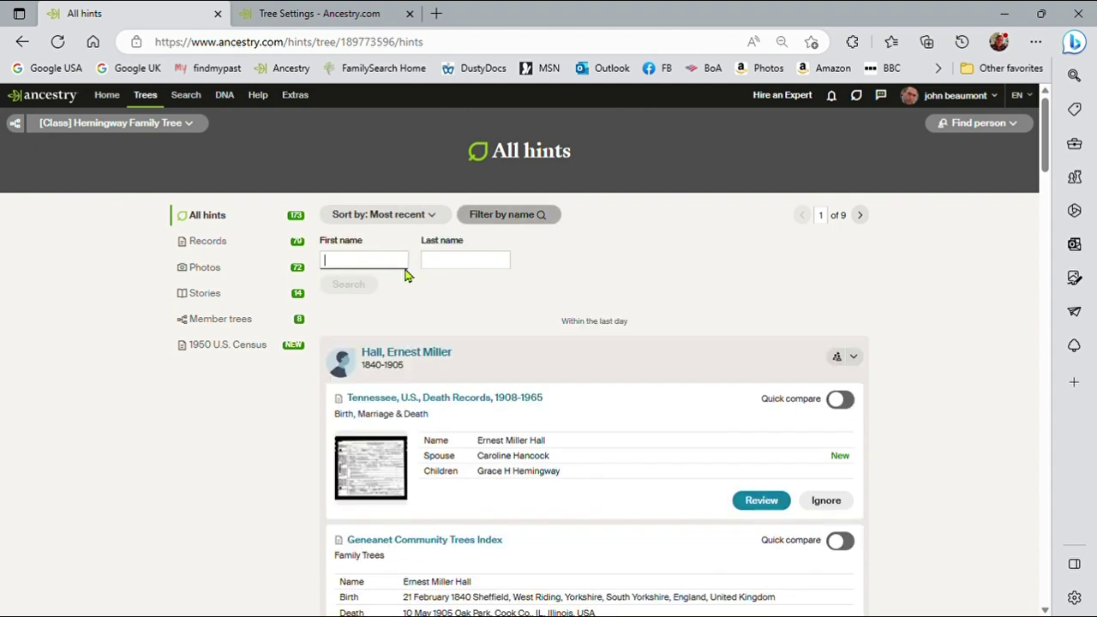
pyautogui.click(214, 271)
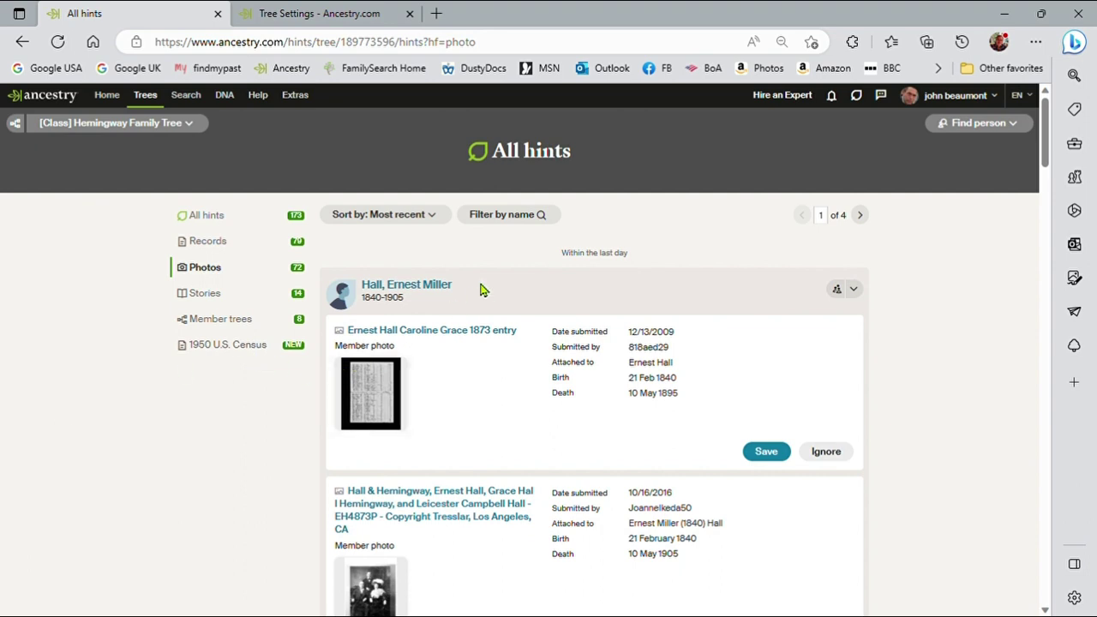
pyautogui.click(512, 221)
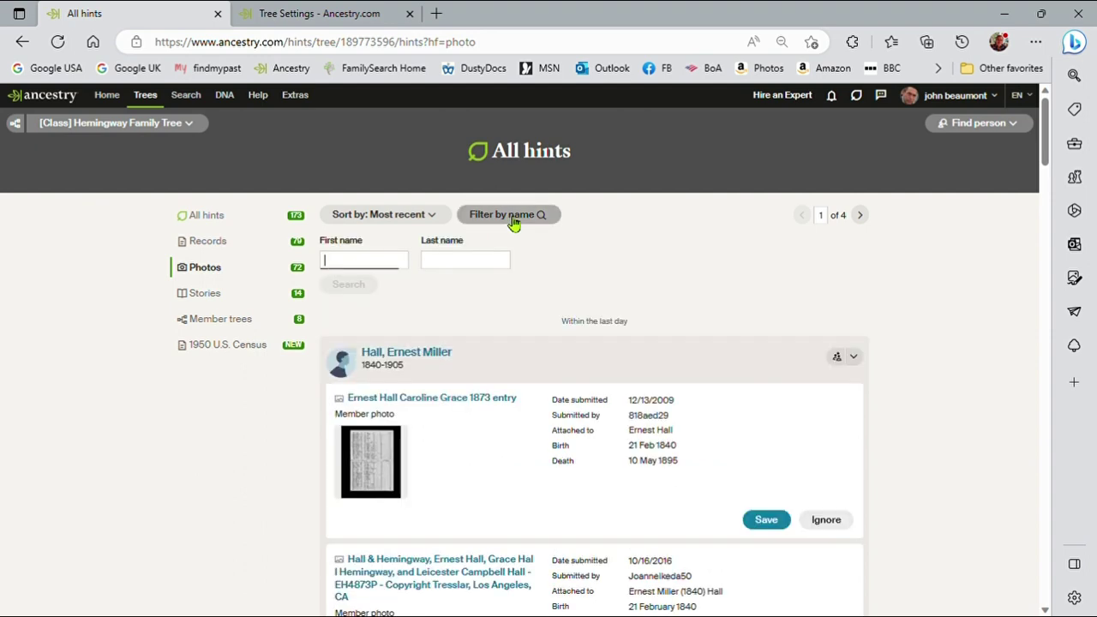
# Step: Filter the hints to last name Hall, then show only Hall record hints
pyautogui.click(474, 273)
pyautogui.write('Hall')
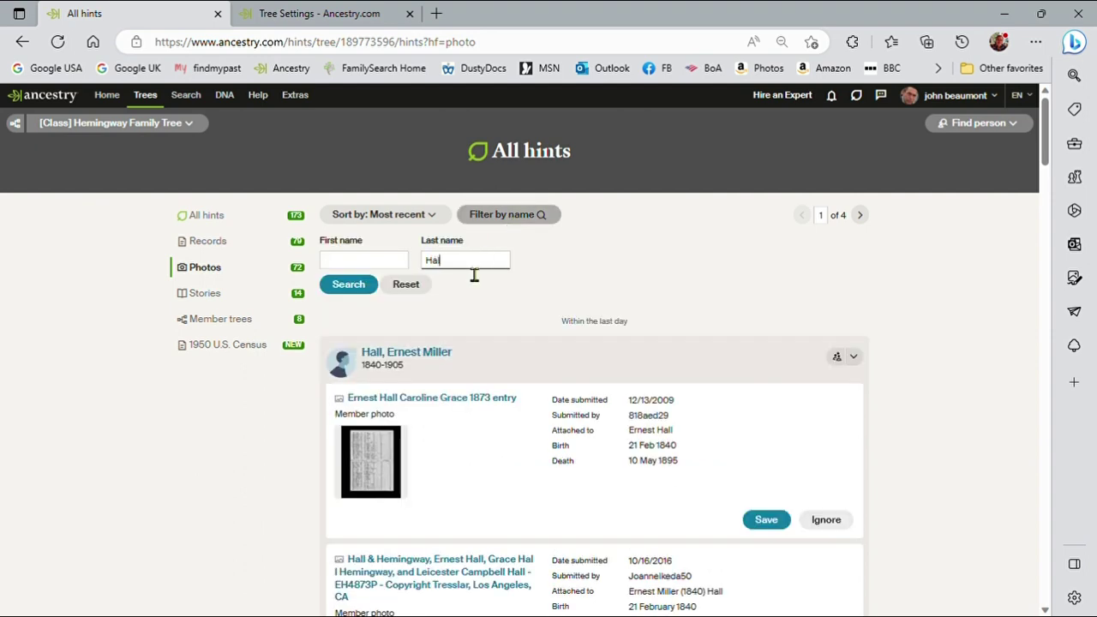
pyautogui.click(360, 288)
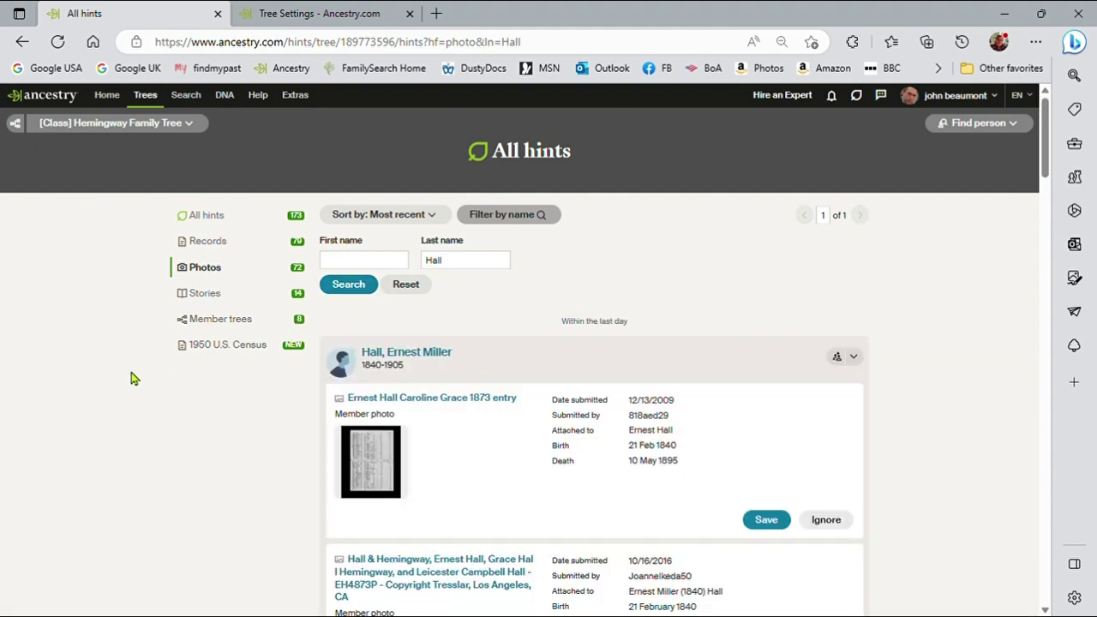
pyautogui.scroll(-3, 216, 375)
pyautogui.scroll(-7, 216, 374)
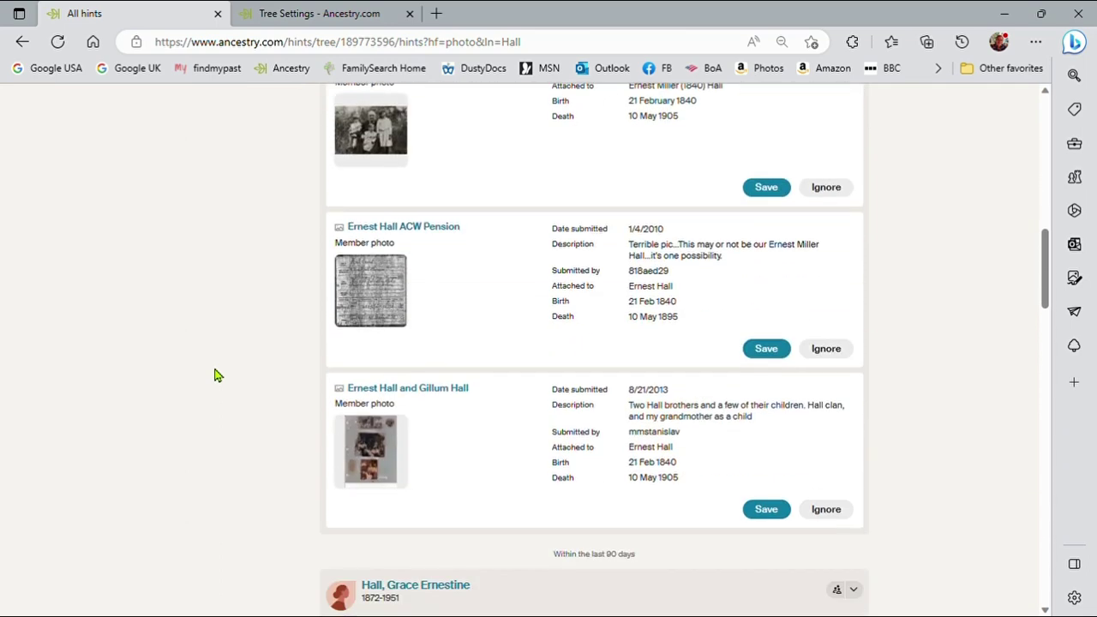
pyautogui.scroll(10, 216, 375)
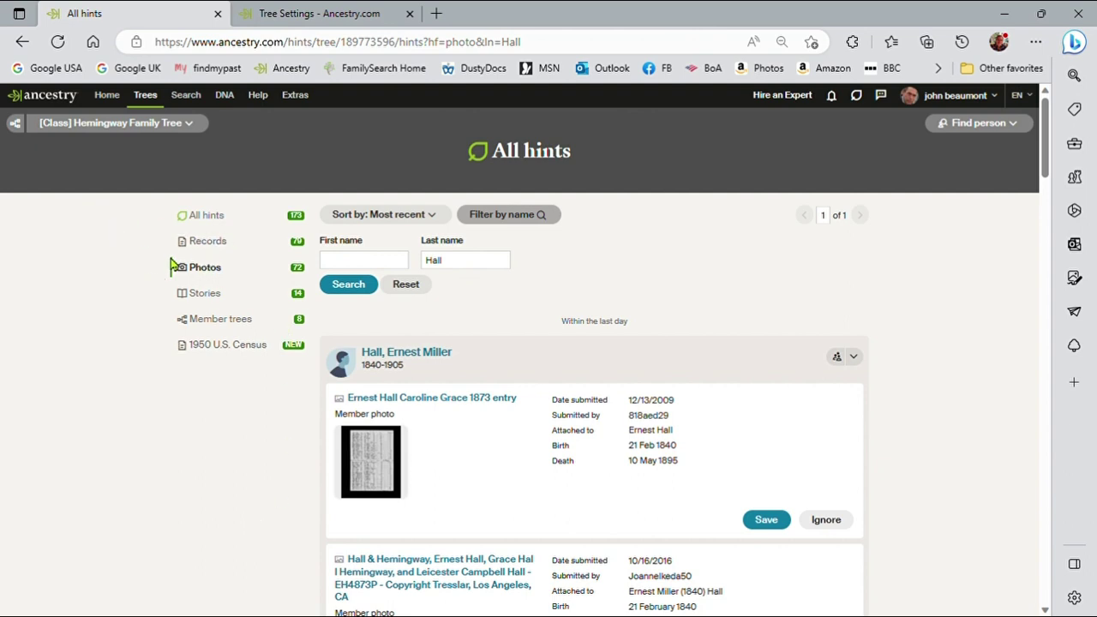
pyautogui.click(200, 242)
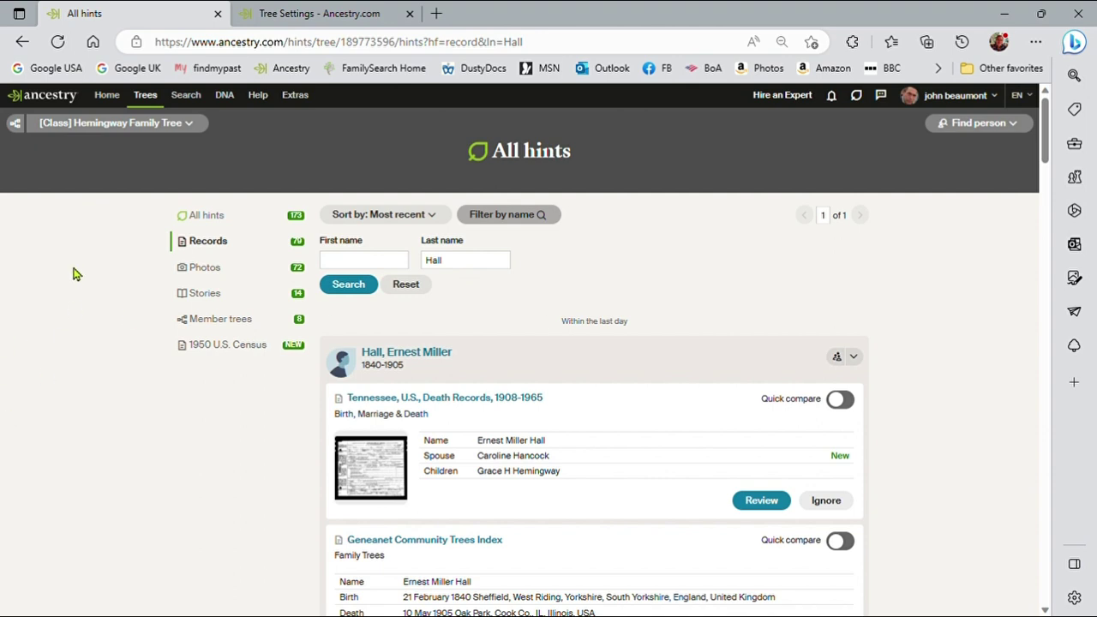
pyautogui.click(854, 357)
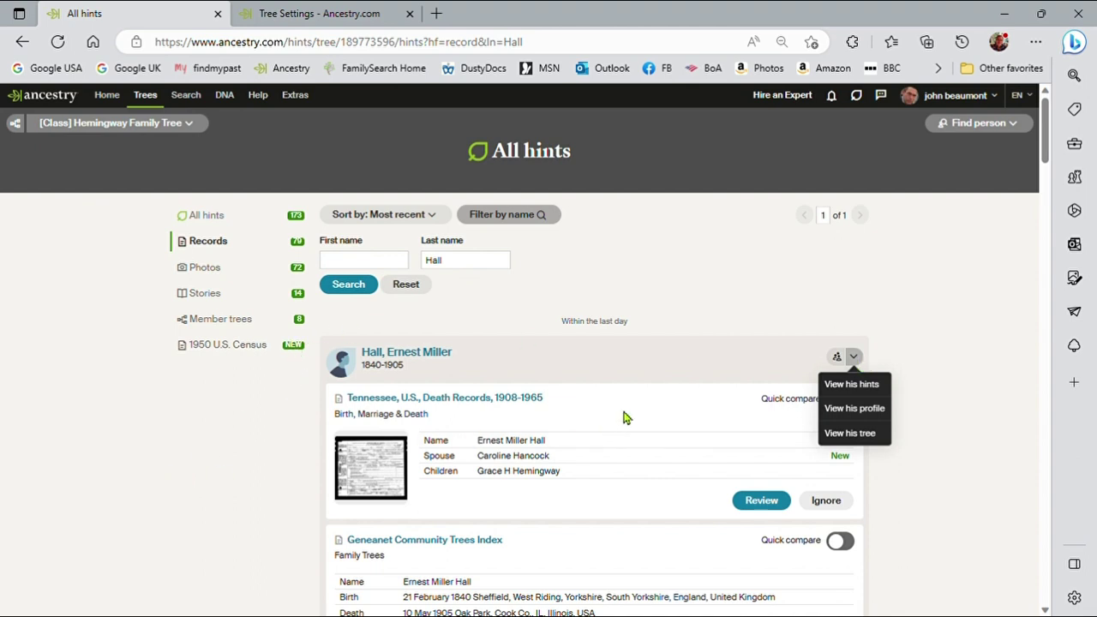
pyautogui.click(875, 409)
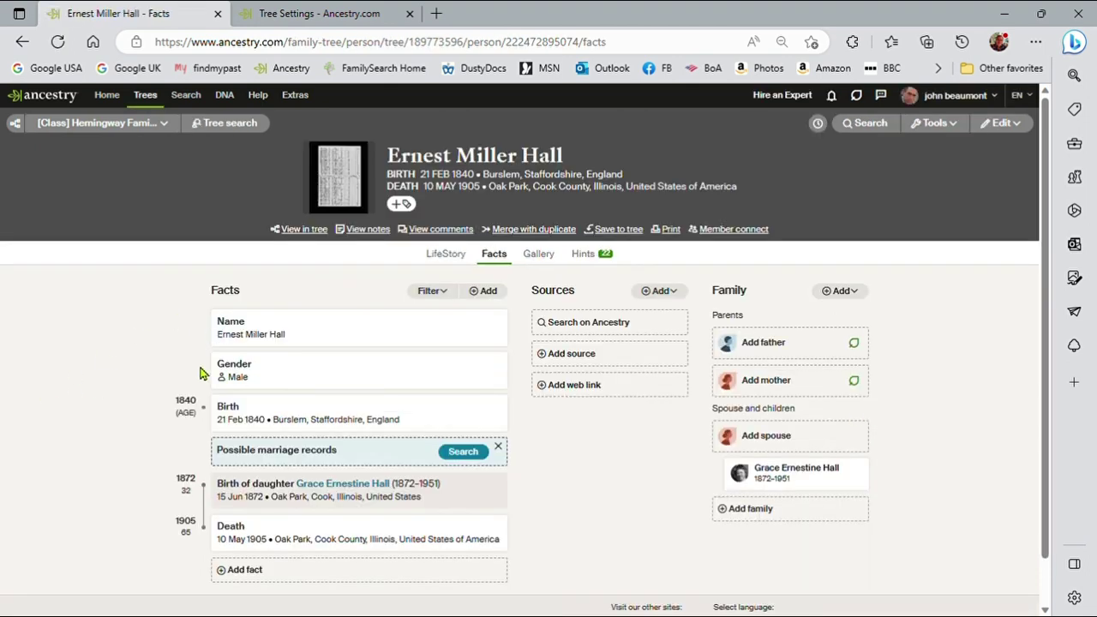
pyautogui.click(22, 42)
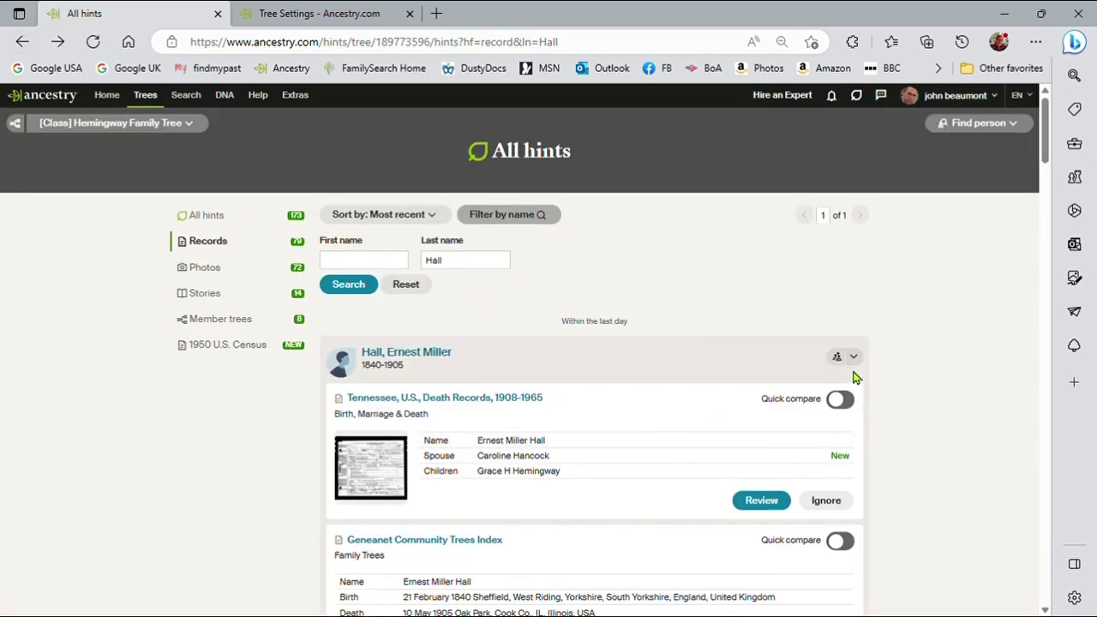
pyautogui.click(854, 358)
pyautogui.click(860, 435)
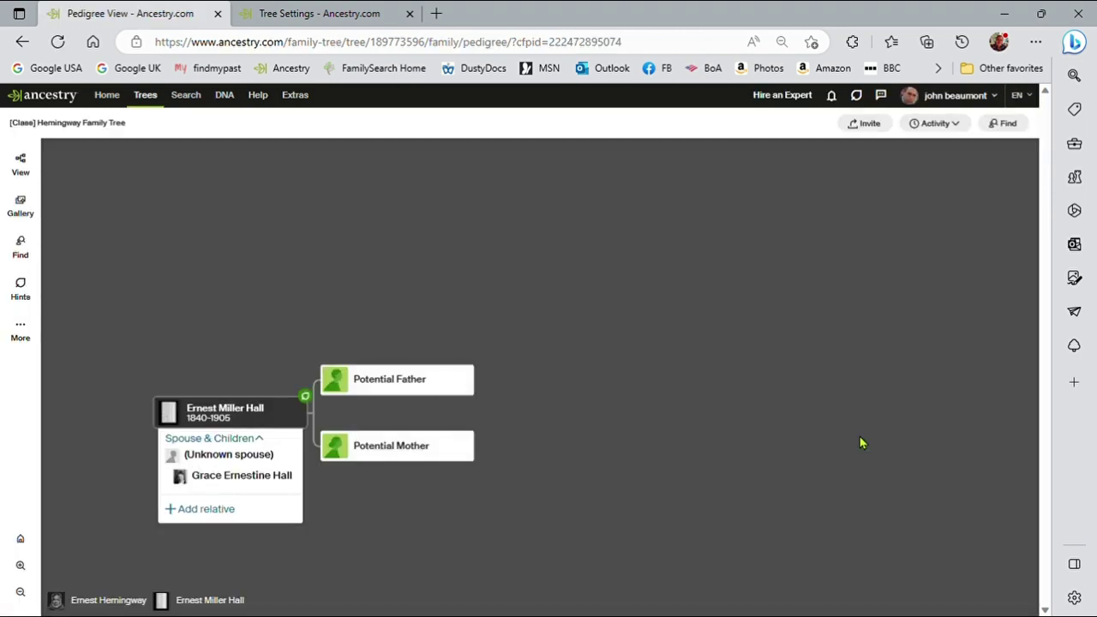
pyautogui.click(23, 41)
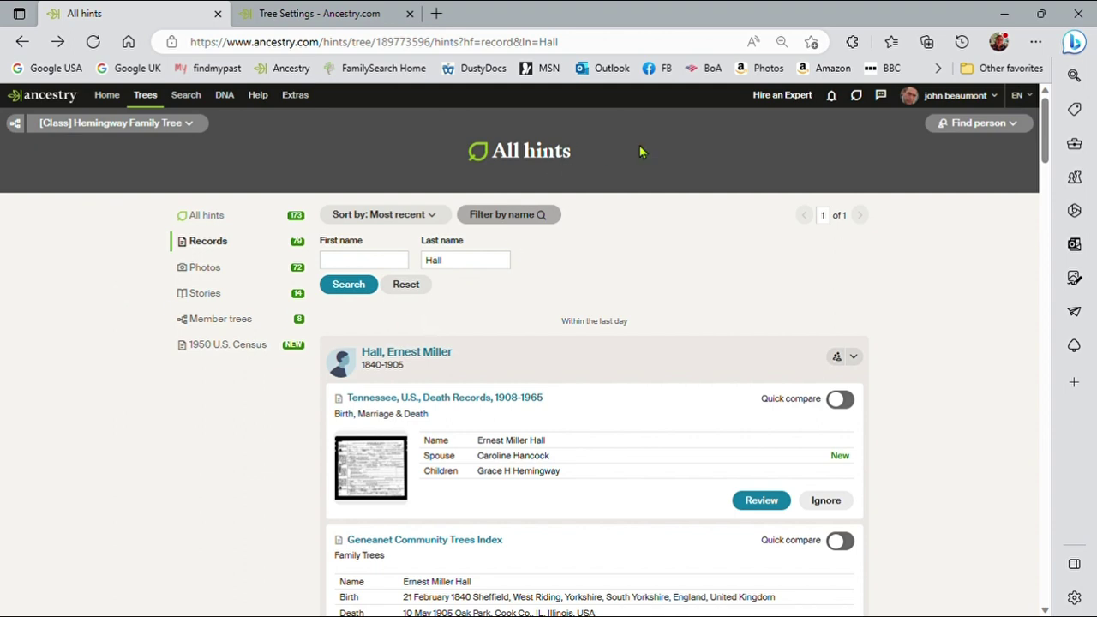
pyautogui.click(859, 99)
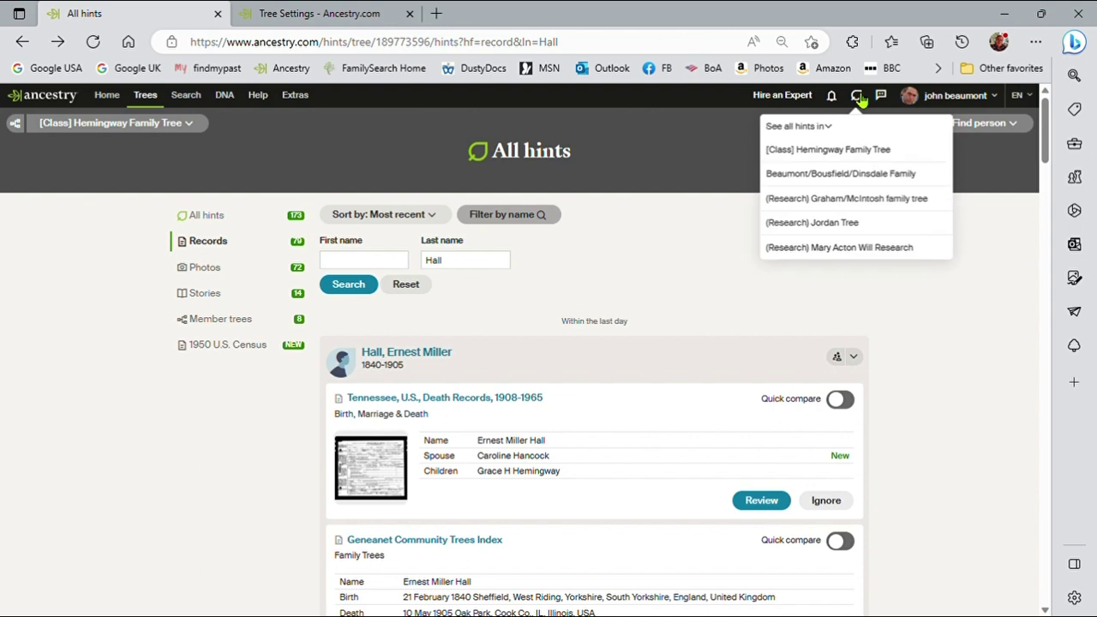
pyautogui.click(885, 177)
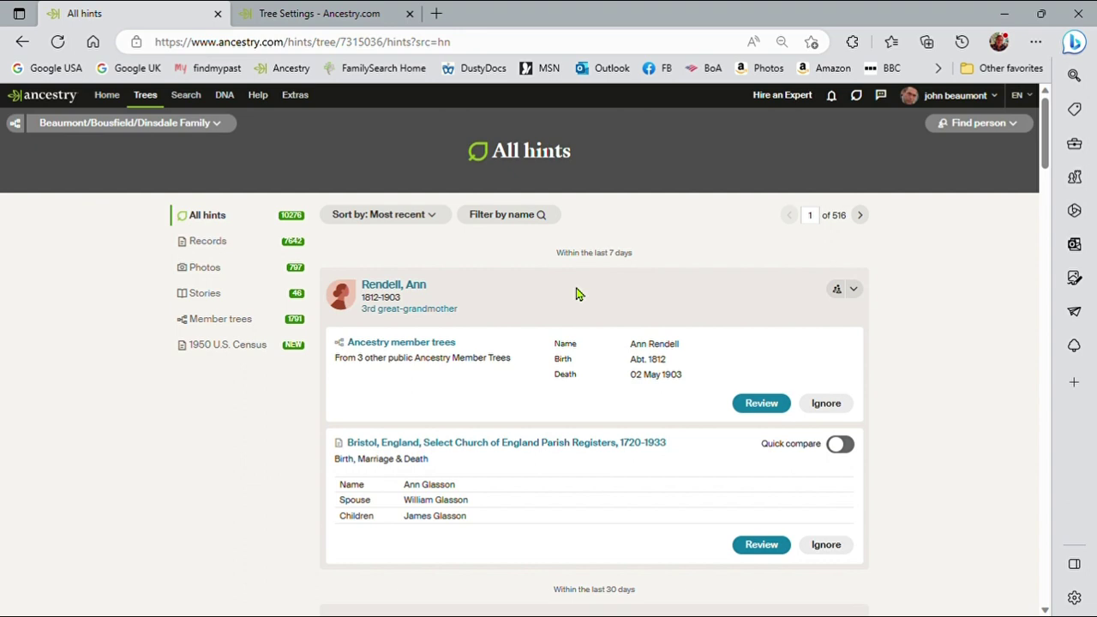
pyautogui.click(859, 96)
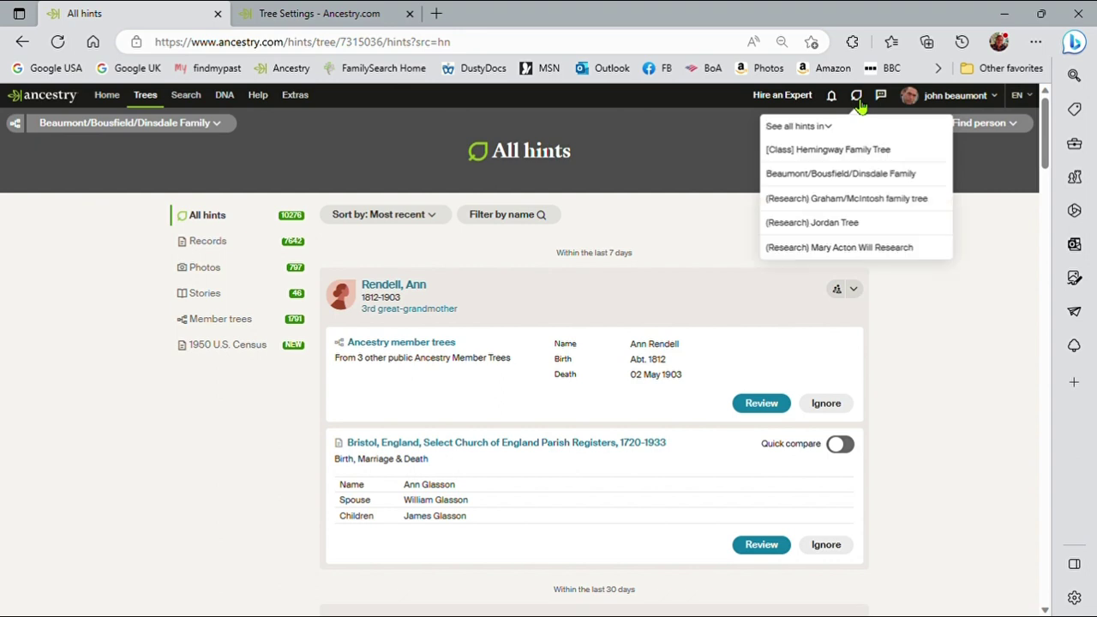
# Step: Pick the [Class] Hemingway Family Tree from the hints tree list to switch back
pyautogui.click(870, 153)
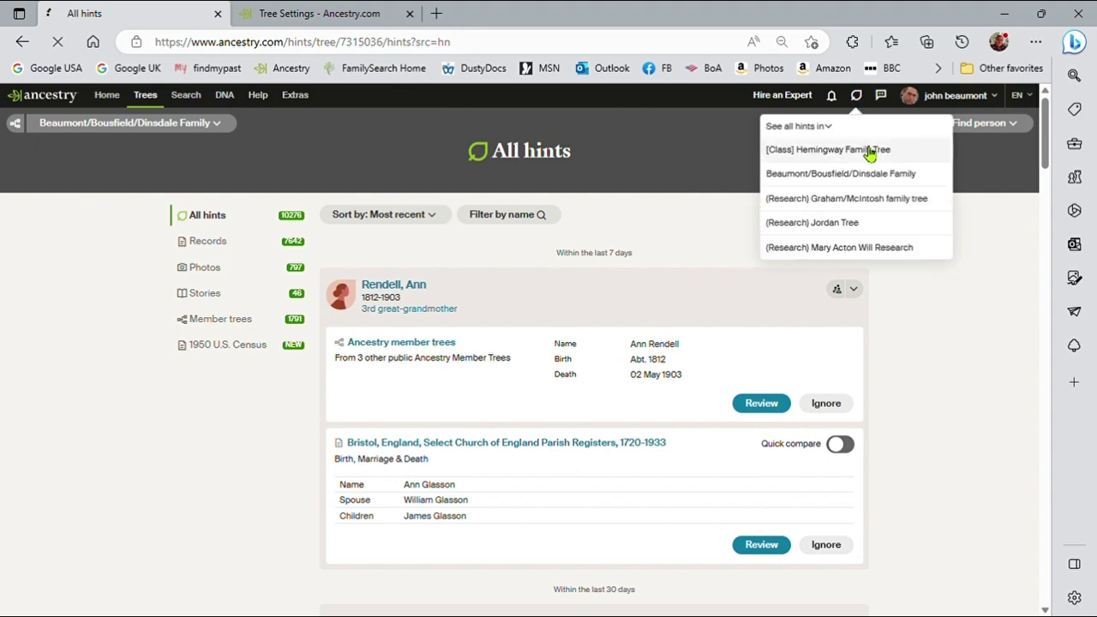